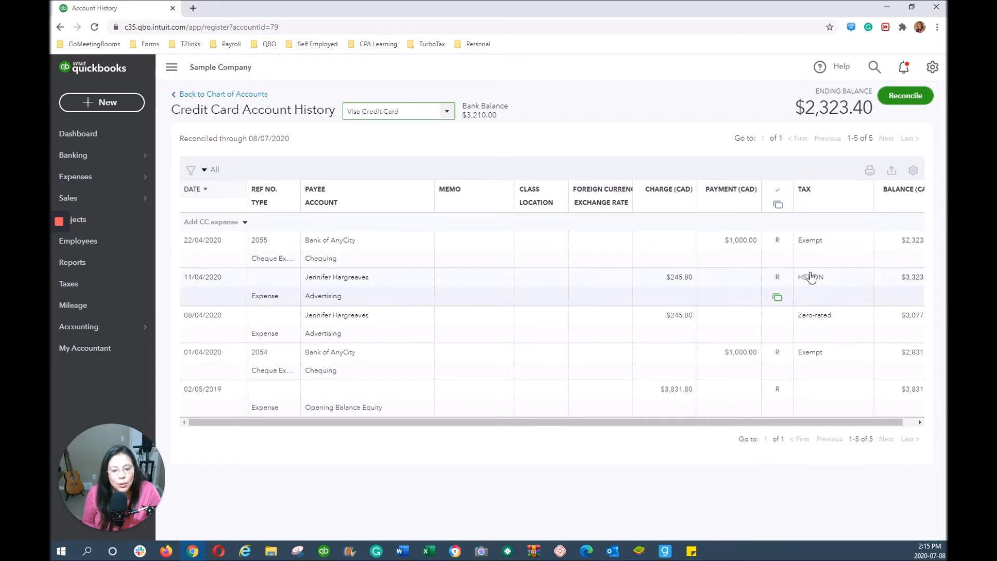
Step: Filter the Visa Credit Card register by the Not Reconciled status to examine those transactions, and clear the filter again
mouse_move(786, 305)
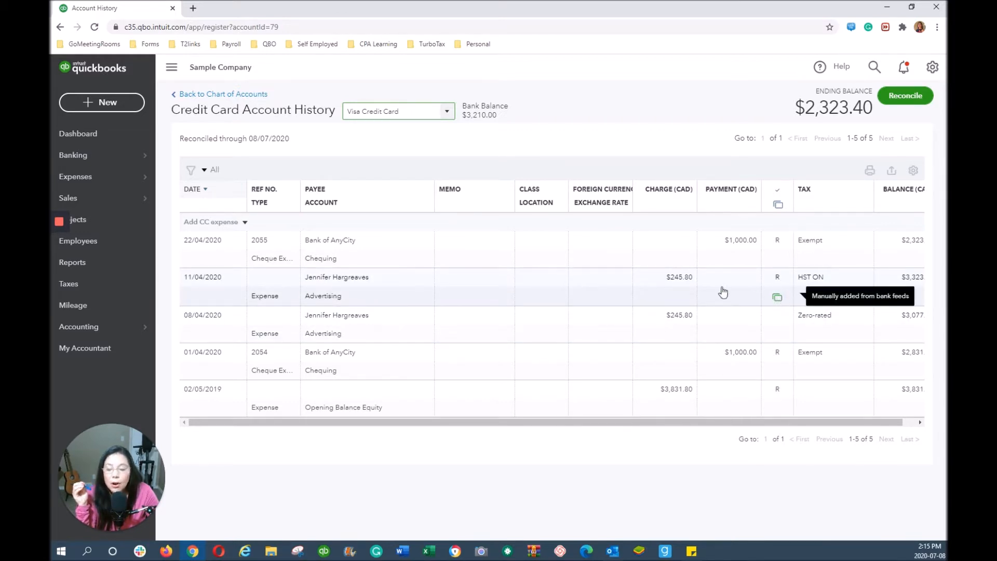
mouse_move(87, 161)
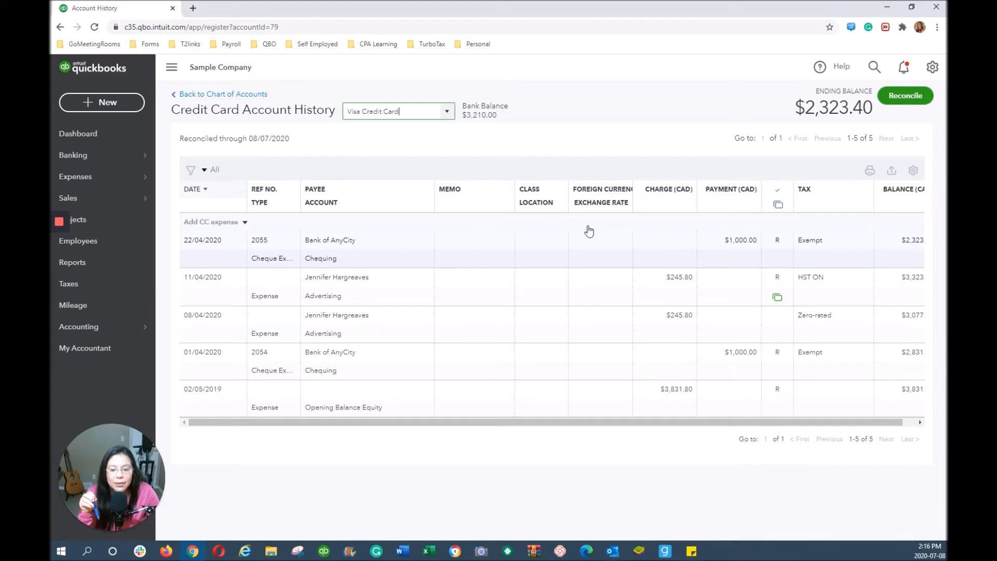
mouse_move(120, 163)
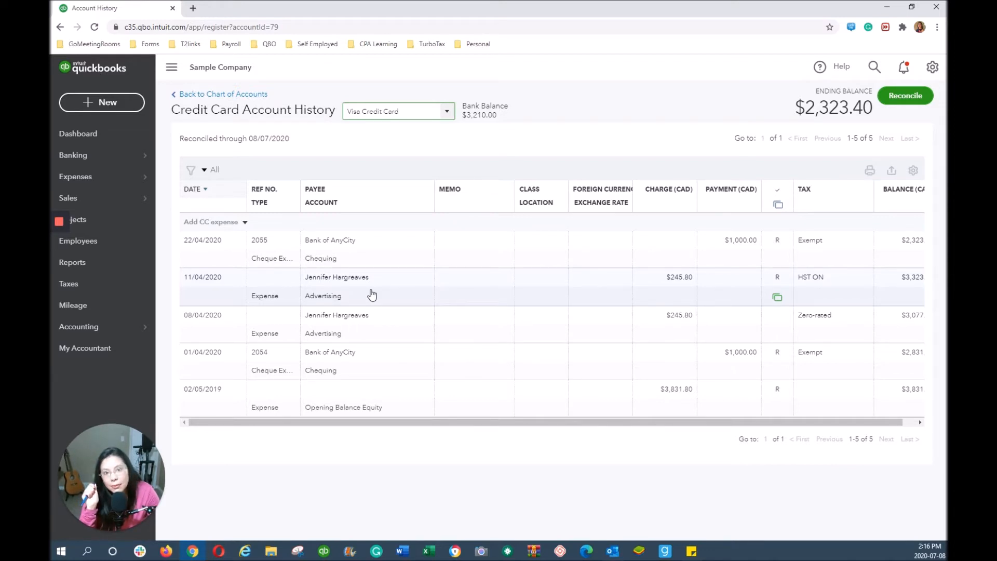
click(205, 171)
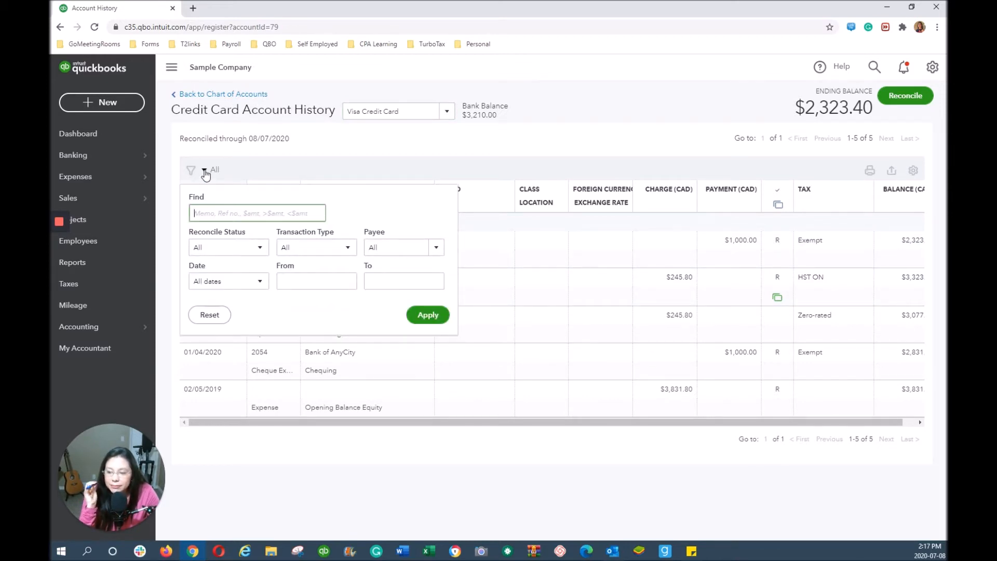
click(260, 249)
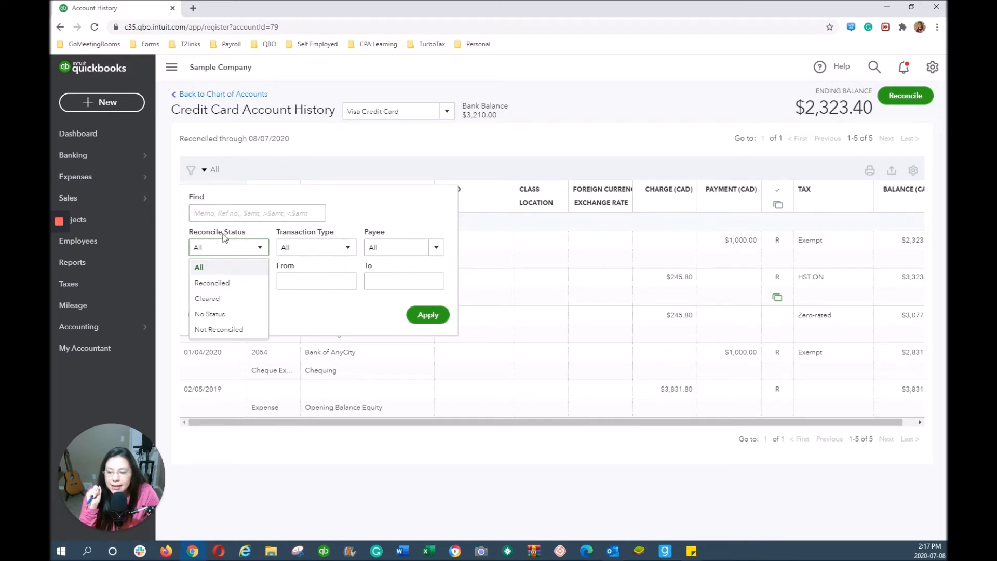
click(212, 331)
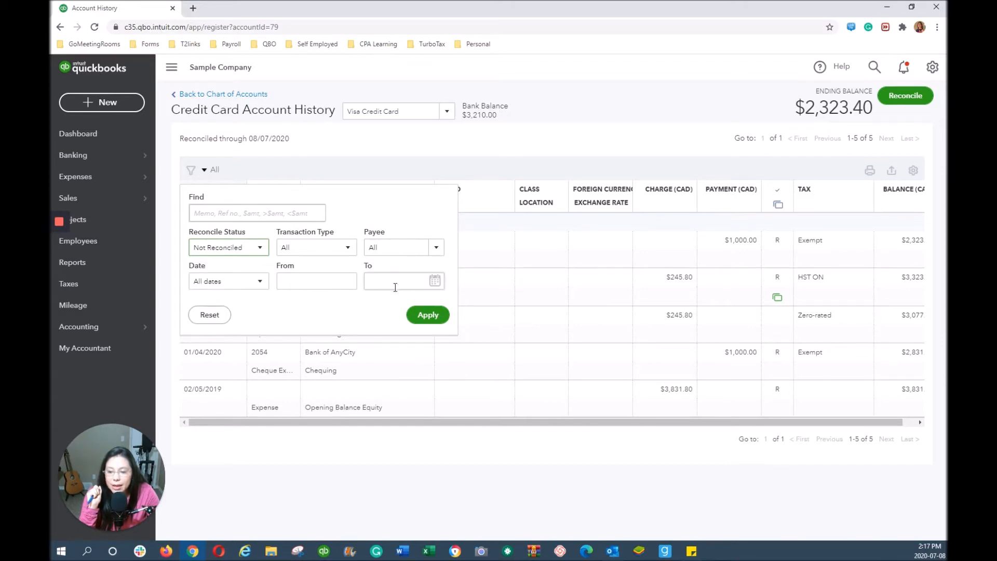
click(429, 316)
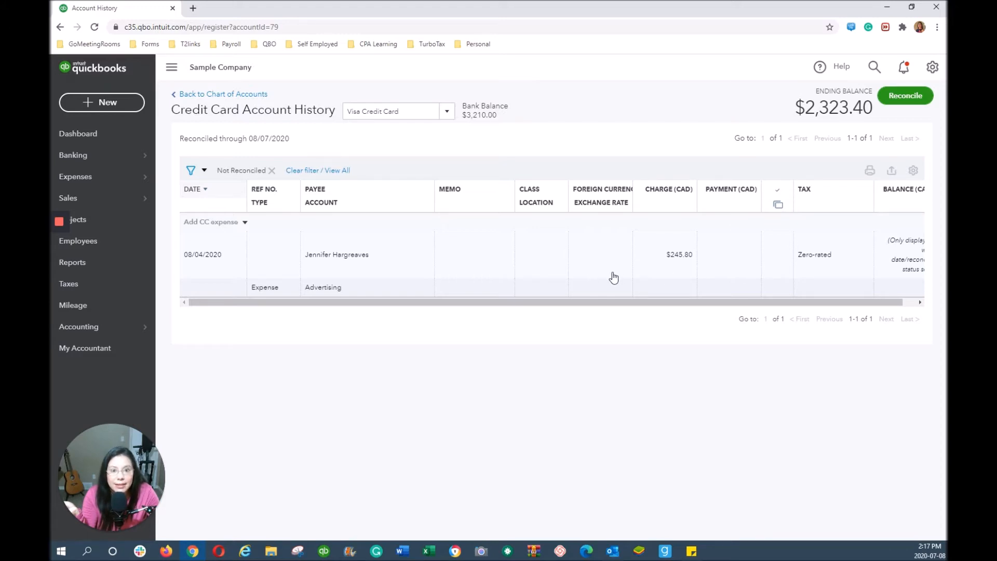
click(272, 170)
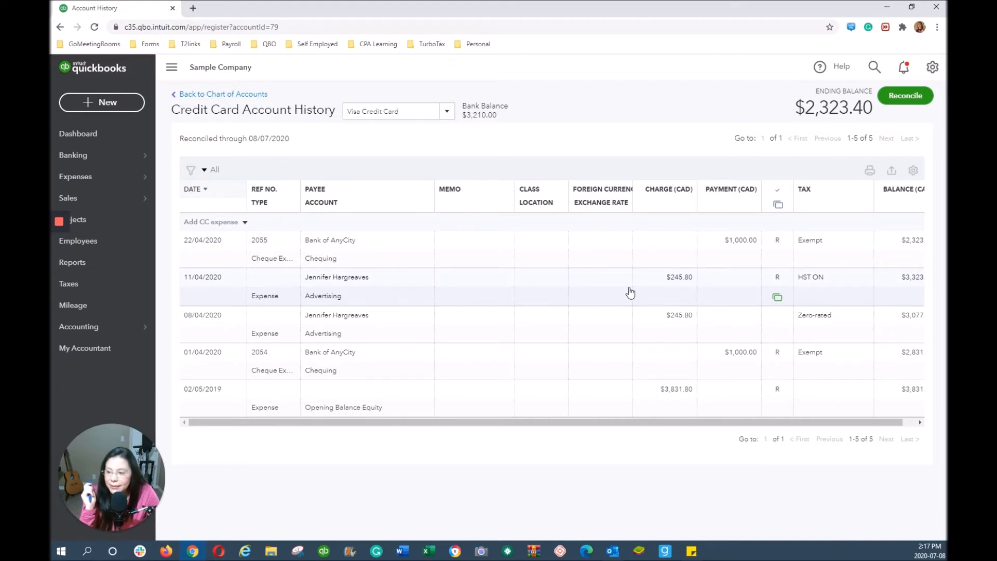
Step: Undo the reviewed 11/04/2020 bank feed transaction of $245.80 on the Visa Credit Card, accepting the change to a reconciled transaction
mouse_move(98, 160)
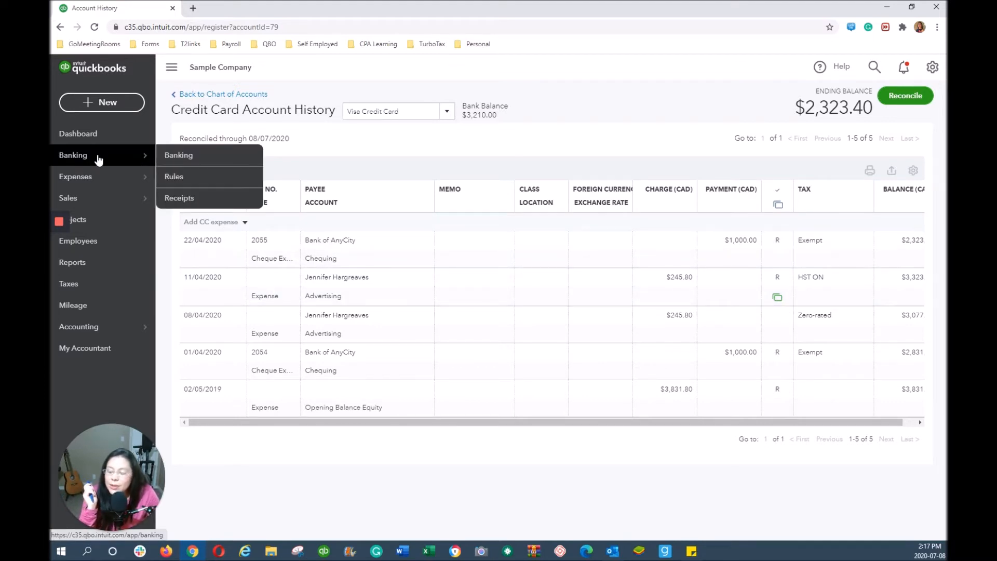
click(98, 159)
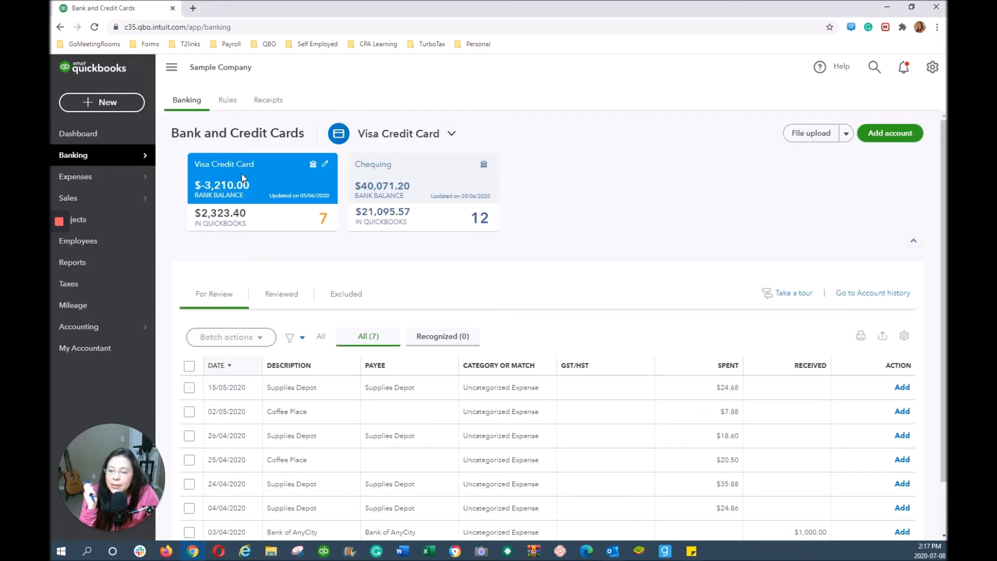
click(284, 296)
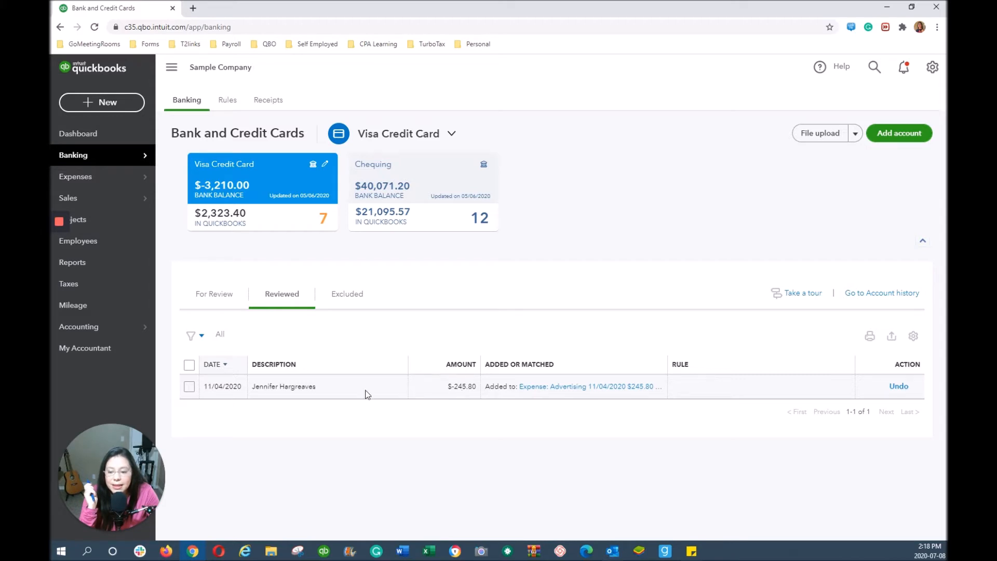
click(900, 387)
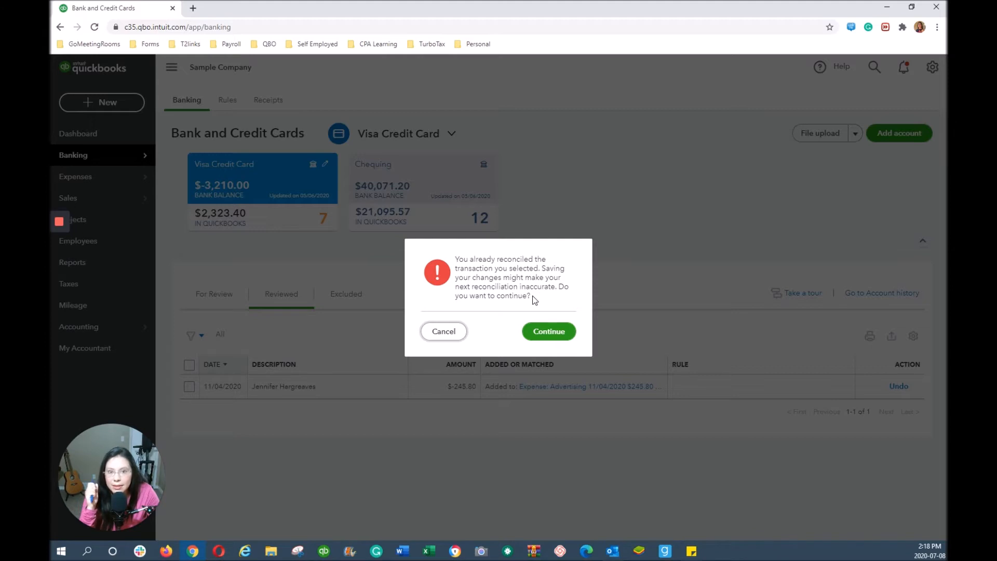
click(549, 330)
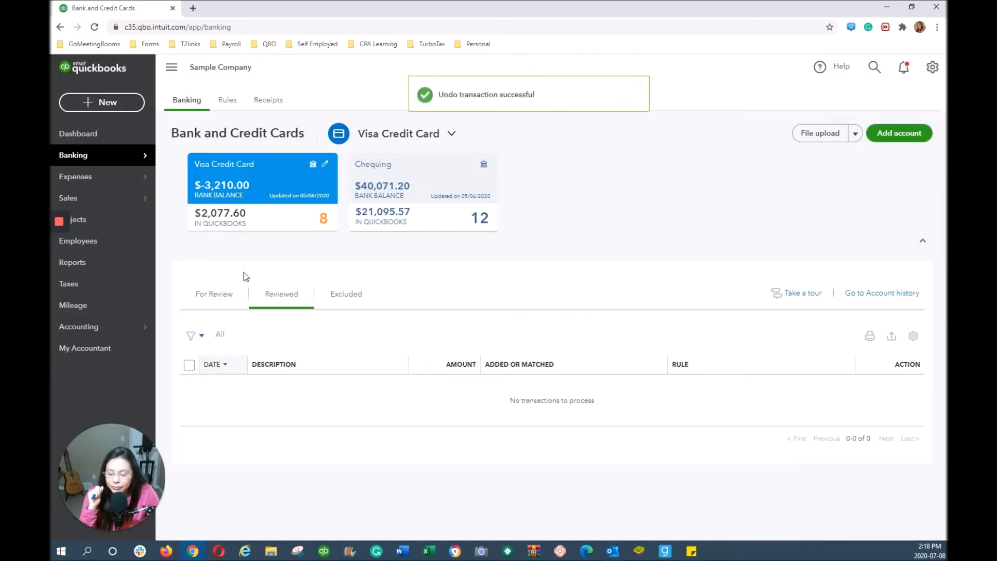
Step: Examine the suggested match for the 11/04/2020 transaction awaiting review and compare it with the Visa Credit Card account history
click(224, 303)
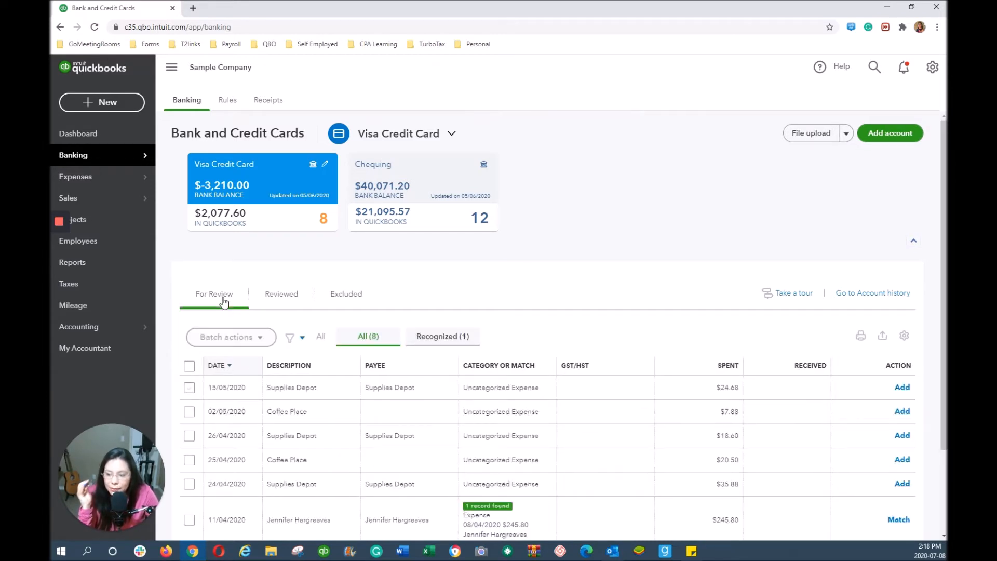
scroll(224, 303, down, 2)
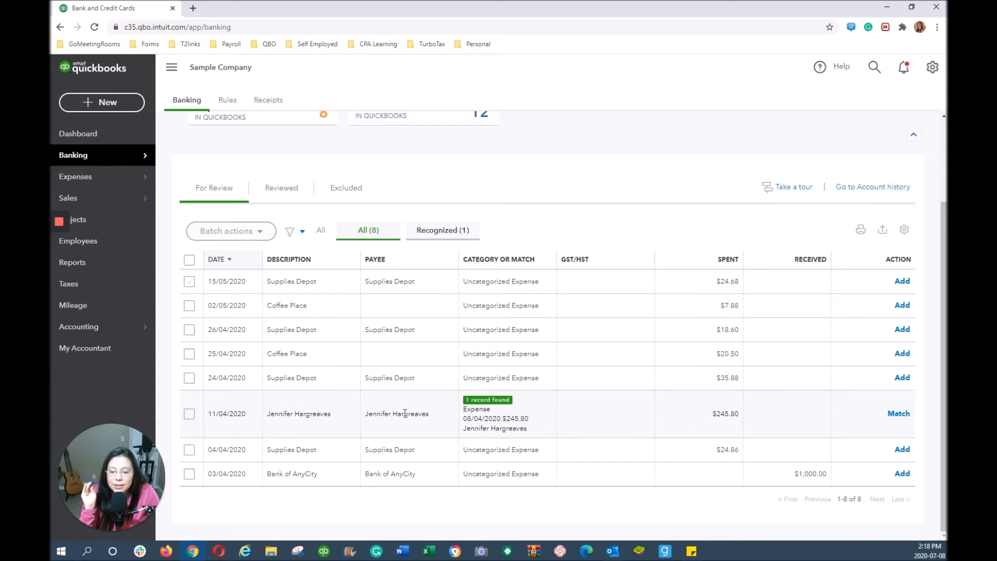
scroll(250, 239, up, 2)
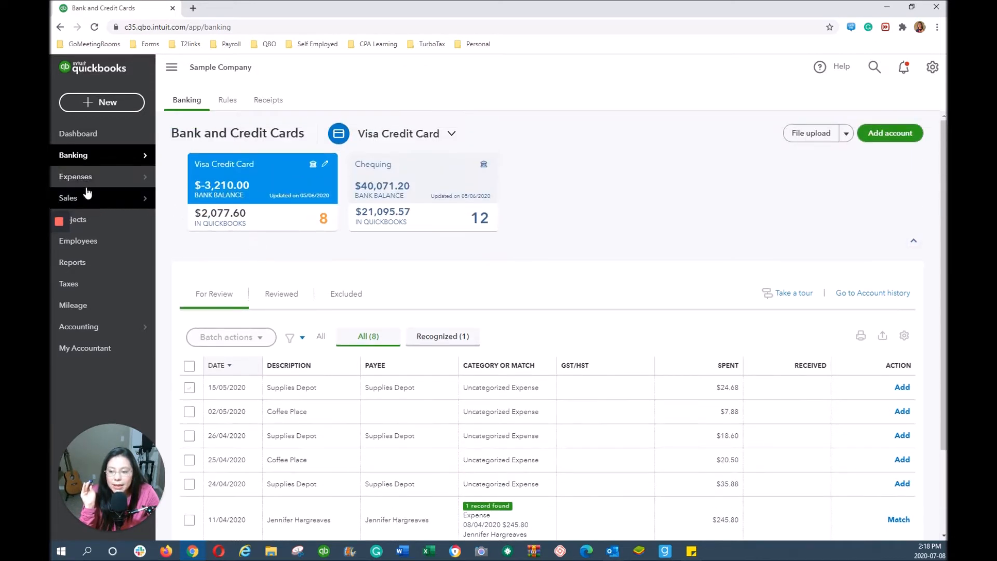
scroll(219, 208, down, 2)
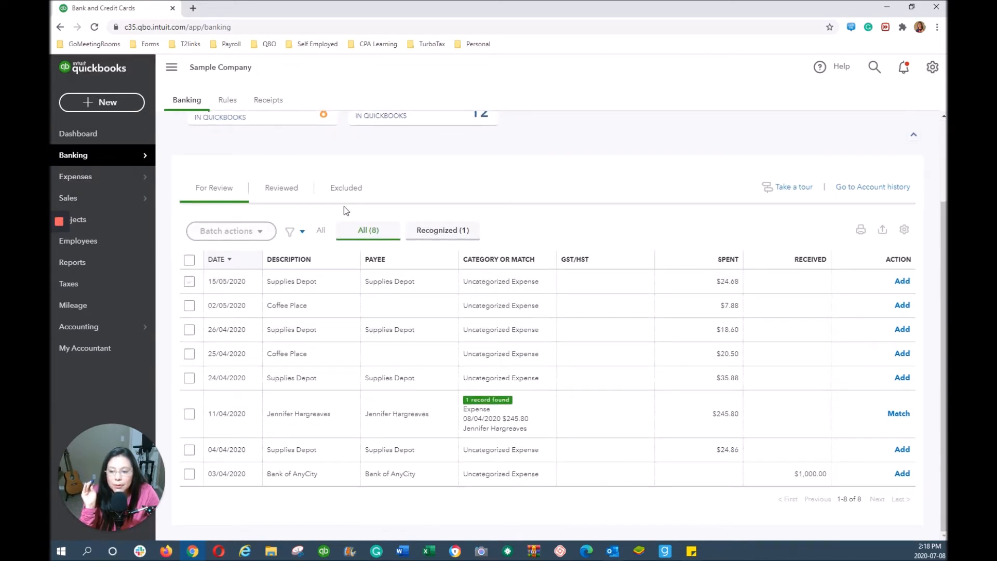
click(875, 188)
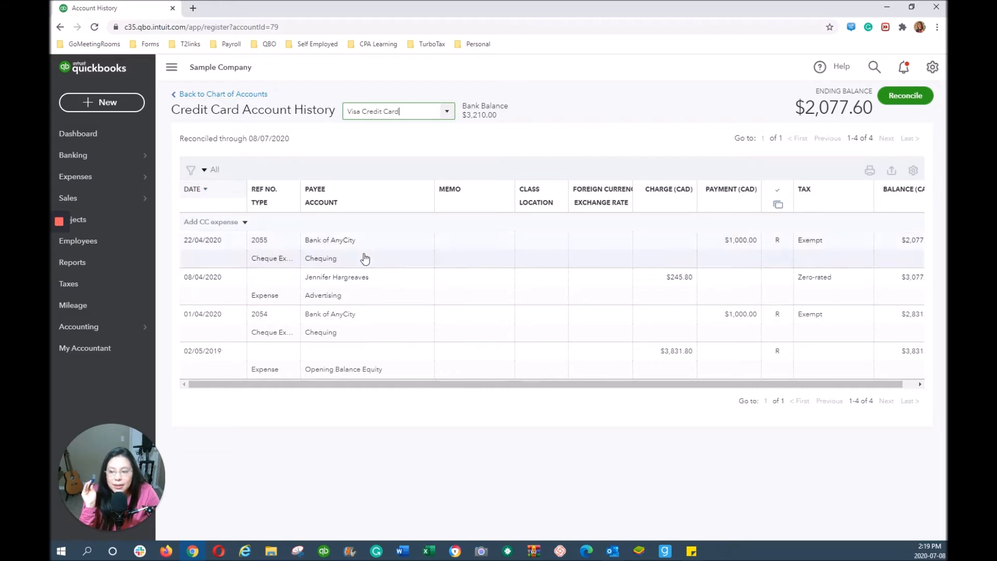
Step: Match the 11/04/2020 Visa Credit Card bank feed transaction of $245.80 to the existing 08/04/2020 expense
mouse_move(94, 161)
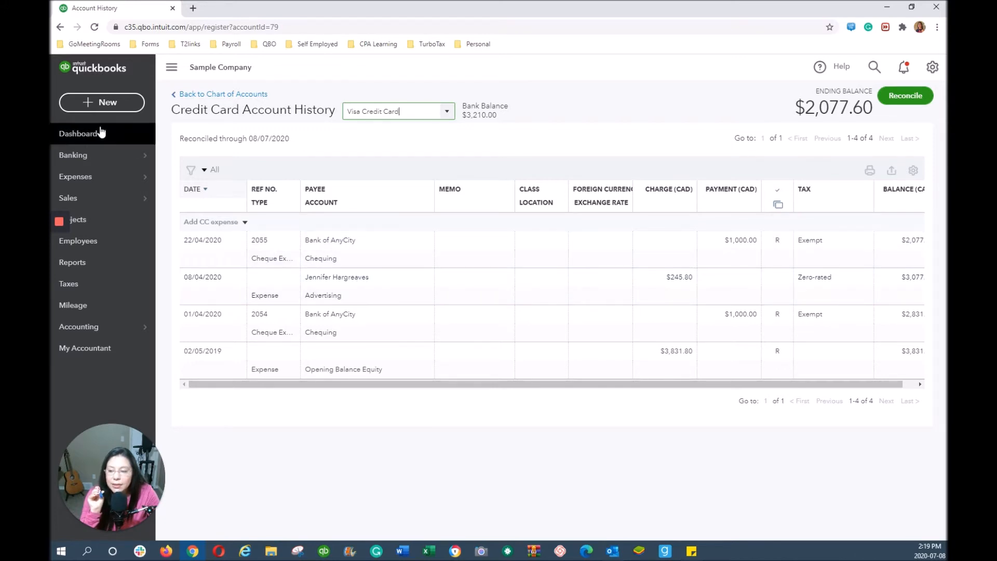
click(89, 156)
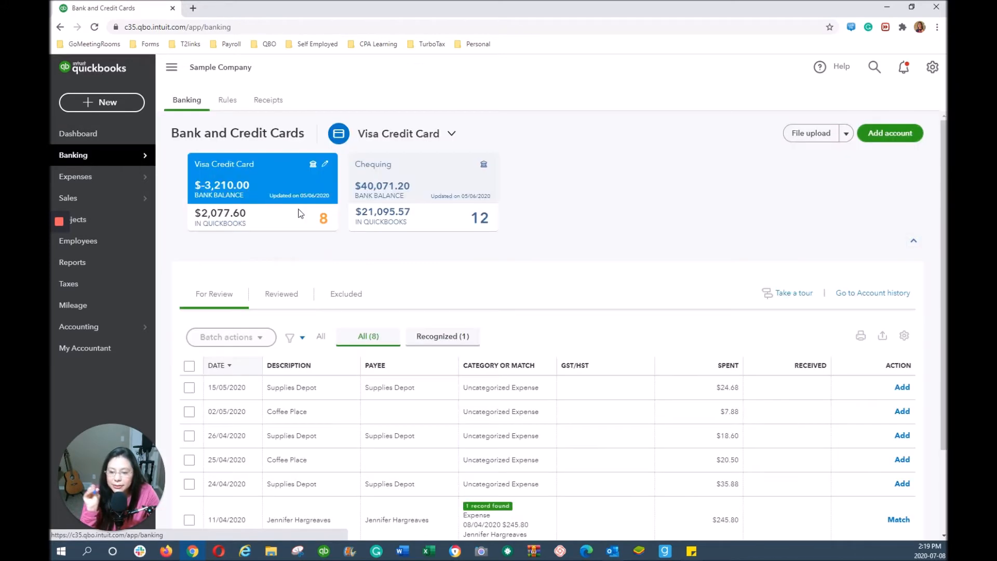
scroll(324, 309, down, 2)
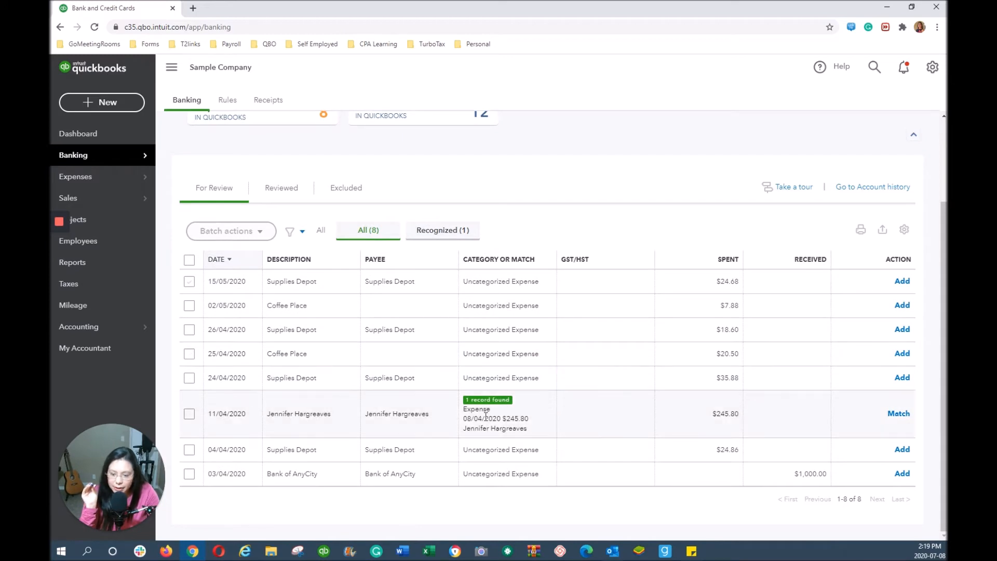
click(898, 414)
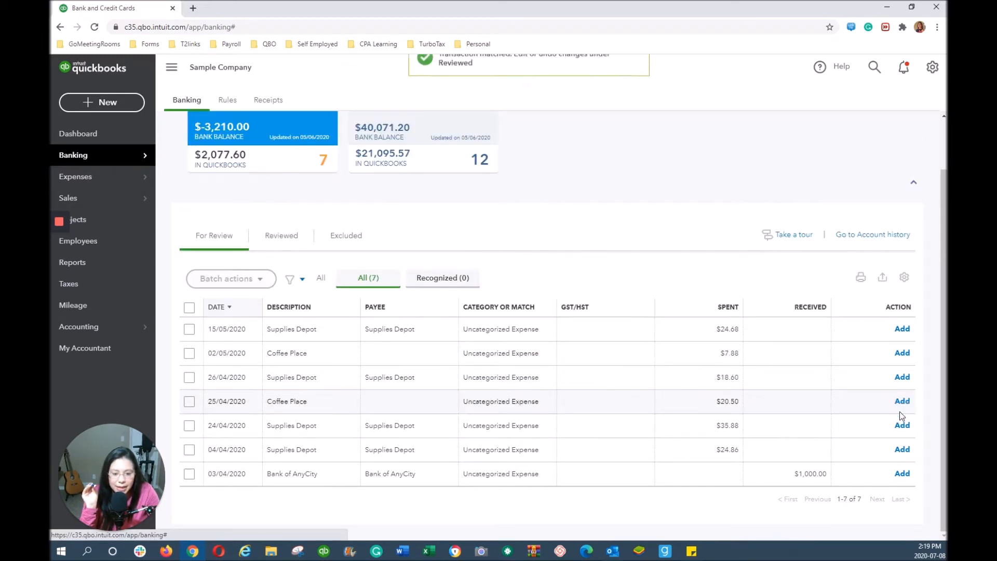
Step: Check the Visa Credit Card account history, start its reconciliation and open the discrepancy report for the beginning balance
click(881, 234)
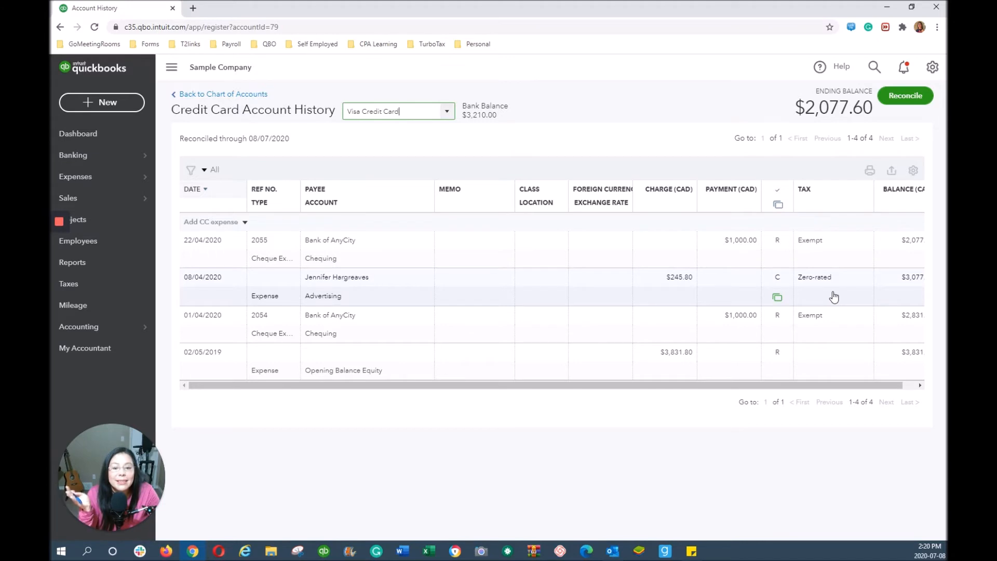
click(905, 98)
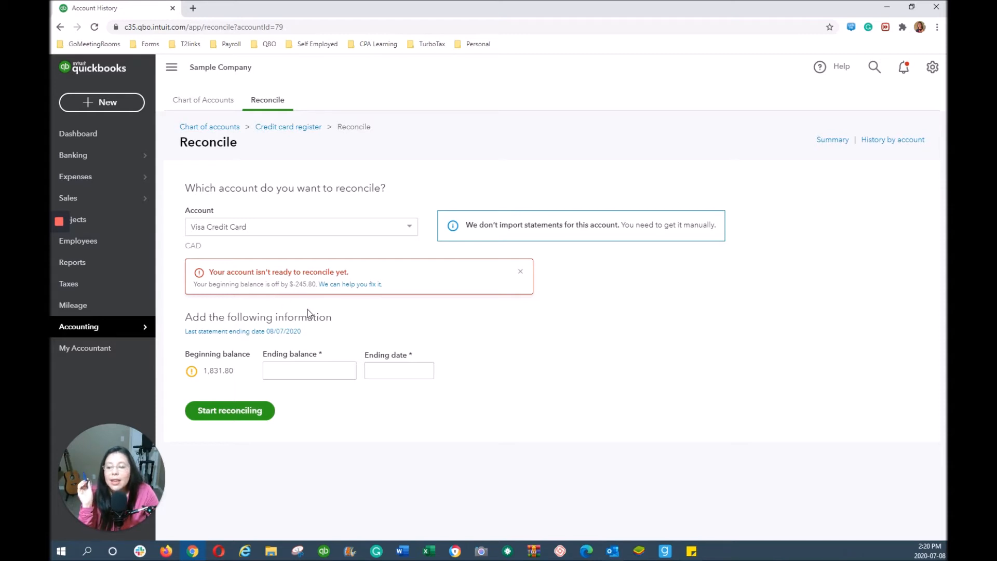
click(347, 285)
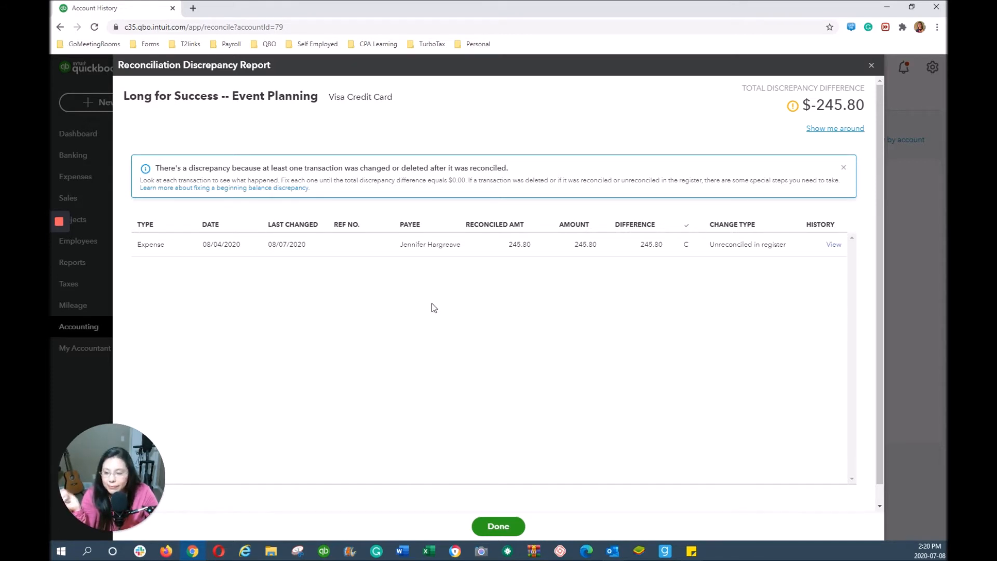
click(720, 249)
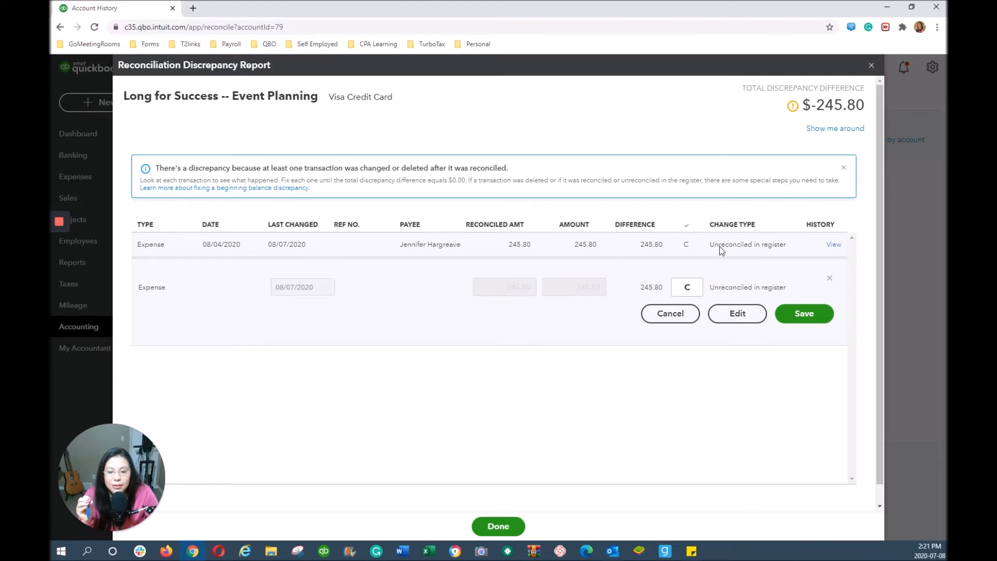
click(695, 292)
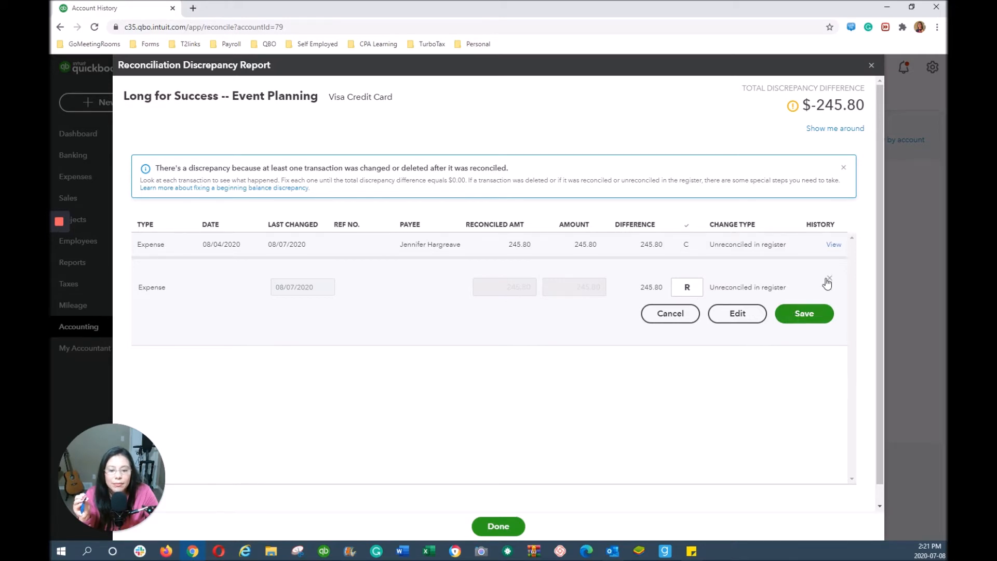
click(669, 314)
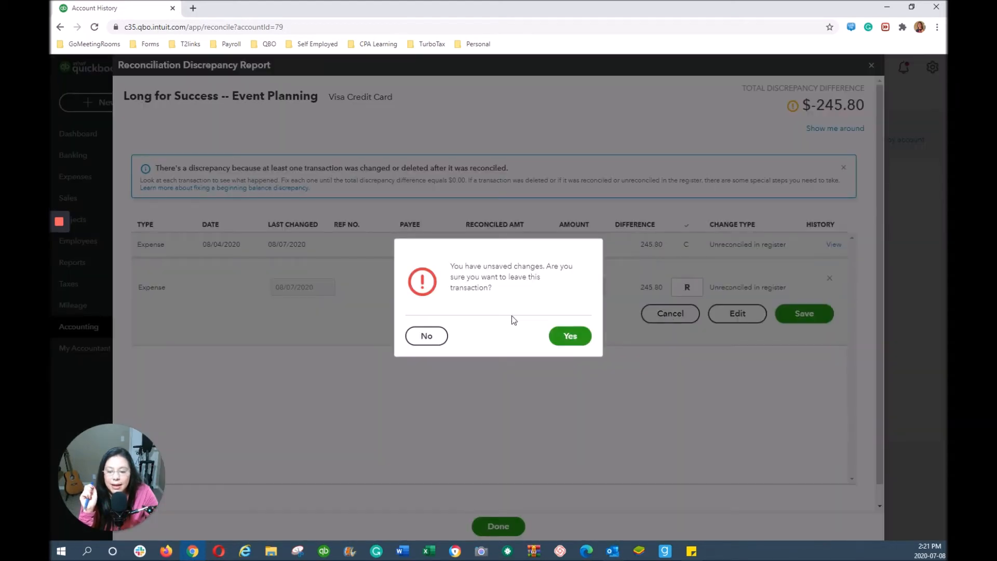
click(574, 337)
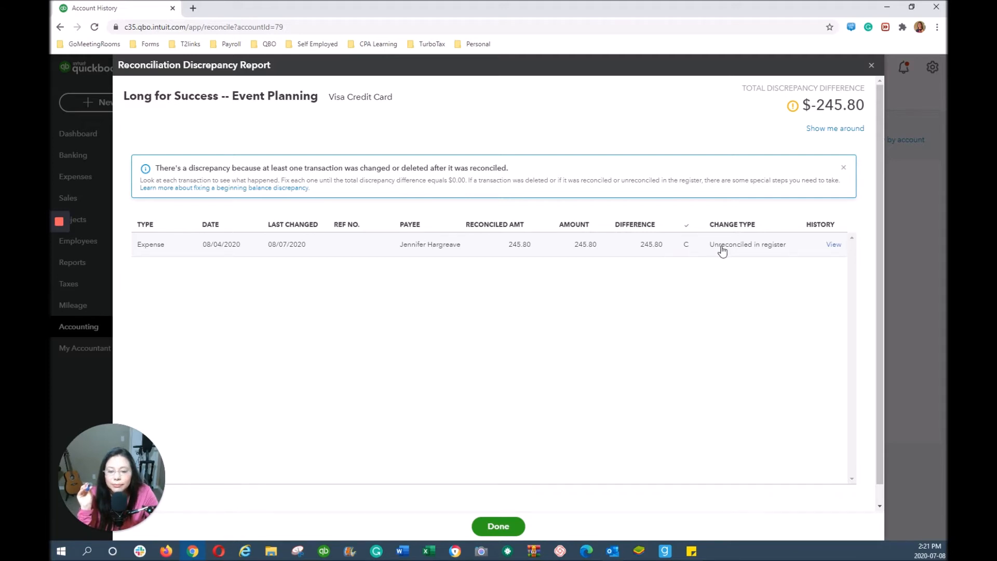
Step: Open the discrepant expense's audit history and examine the details of the entry added Jun 5 at 1:58 am
click(837, 247)
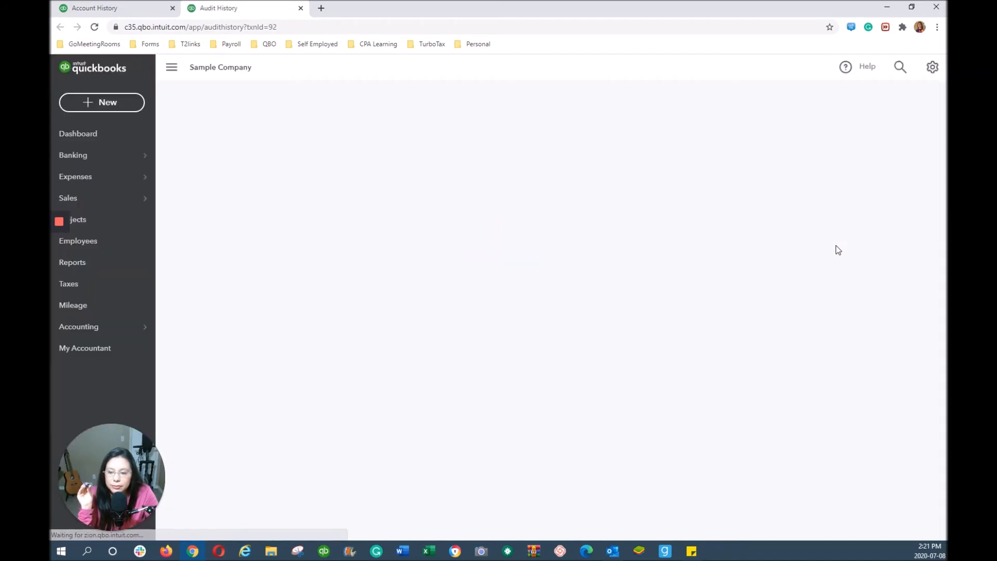
scroll(301, 200, down, 1)
scroll(300, 200, down, 4)
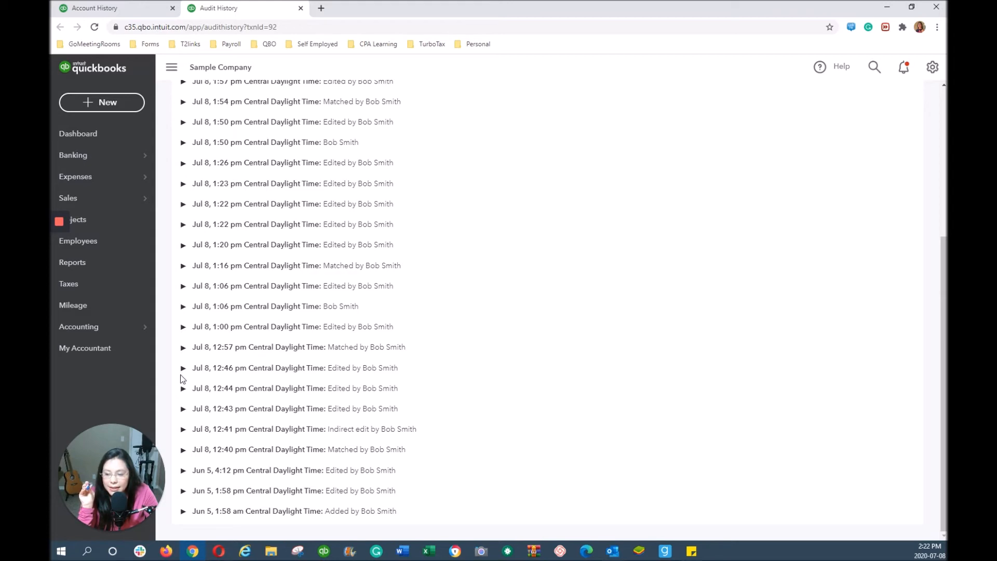
click(182, 512)
scroll(294, 497, down, 3)
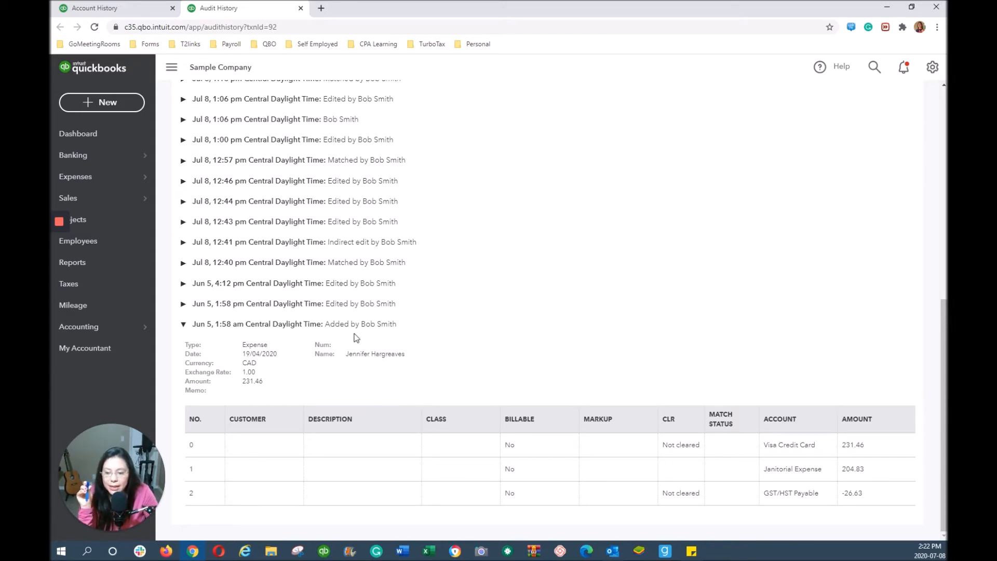
click(397, 325)
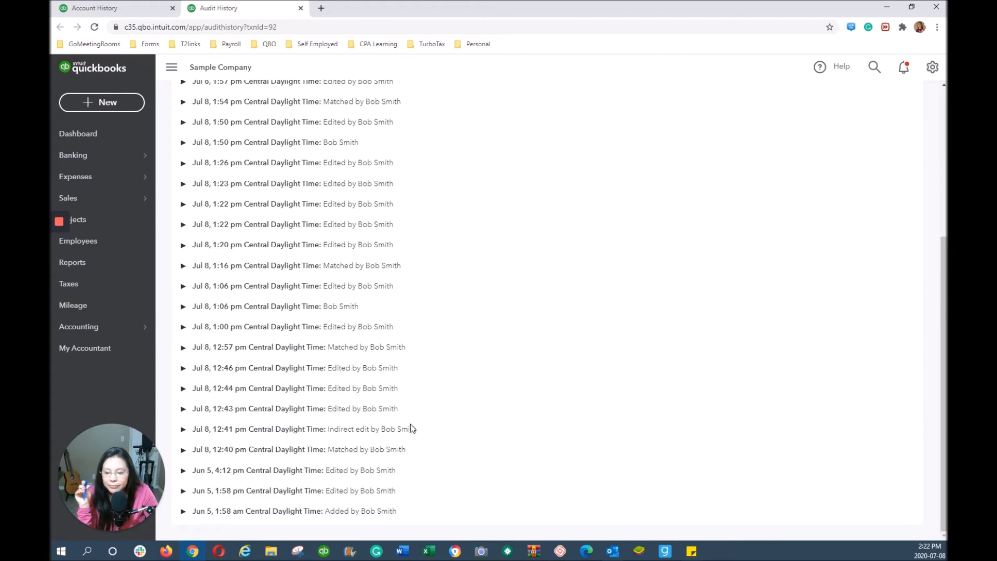
click(220, 513)
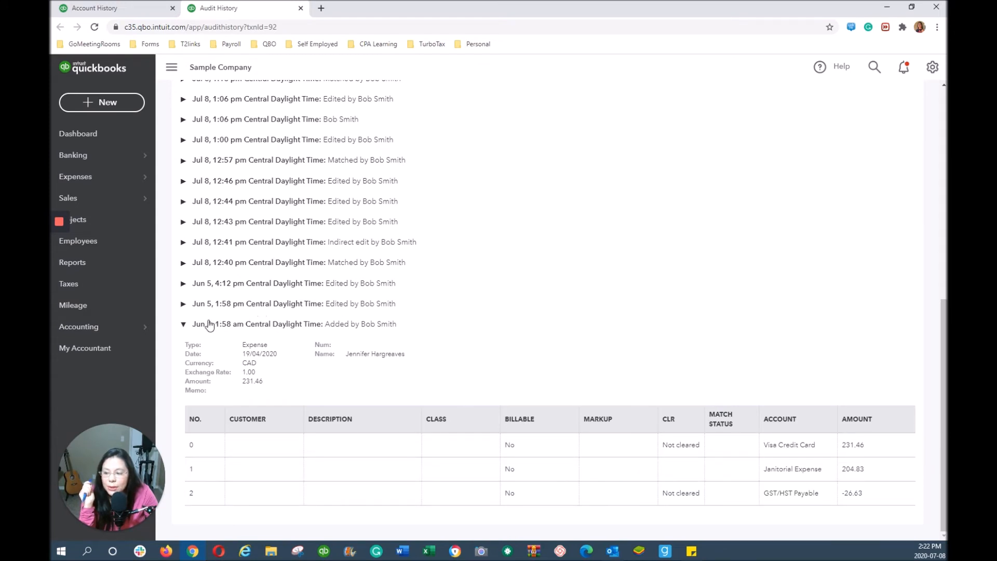
click(183, 324)
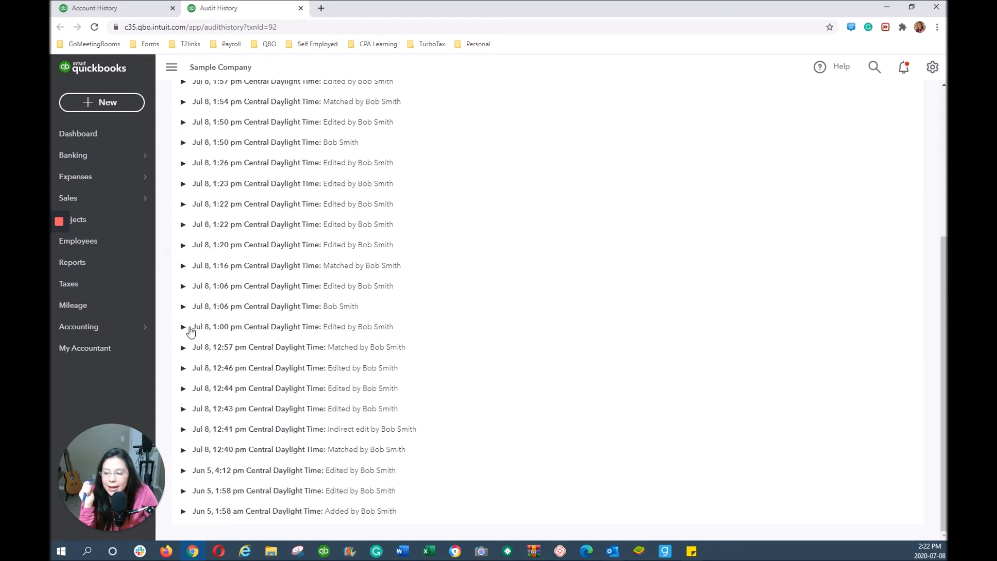
Step: Examine the expense's audit history entries edited Jun 5 at 1:58 pm and matched Jul 8 at 2:17 pm
click(240, 493)
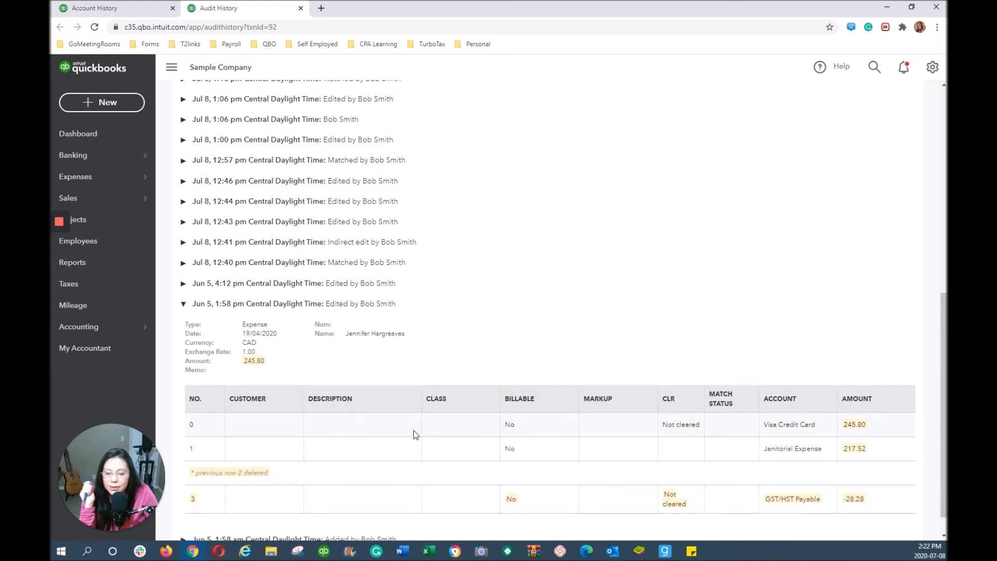
click(183, 303)
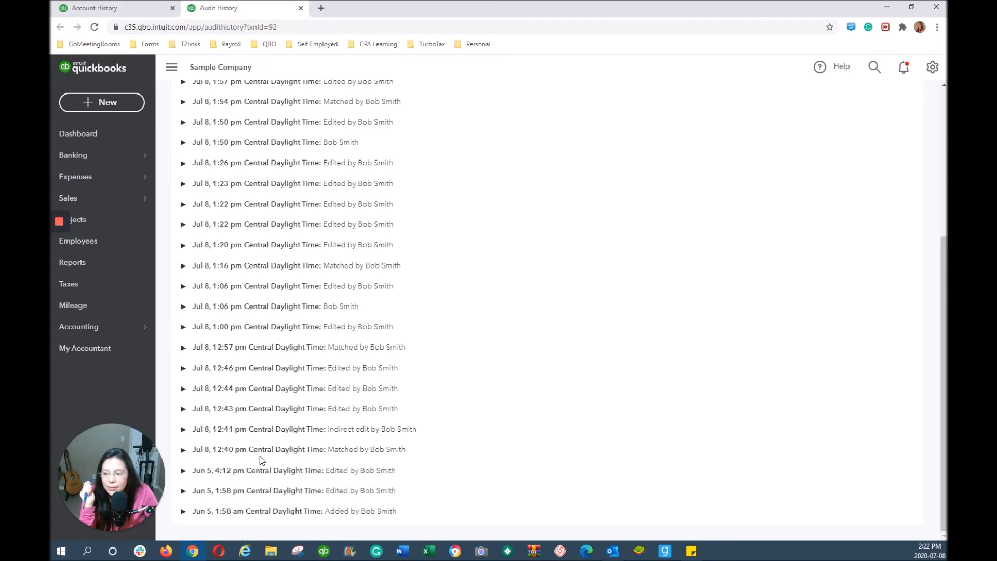
scroll(260, 456, up, 5)
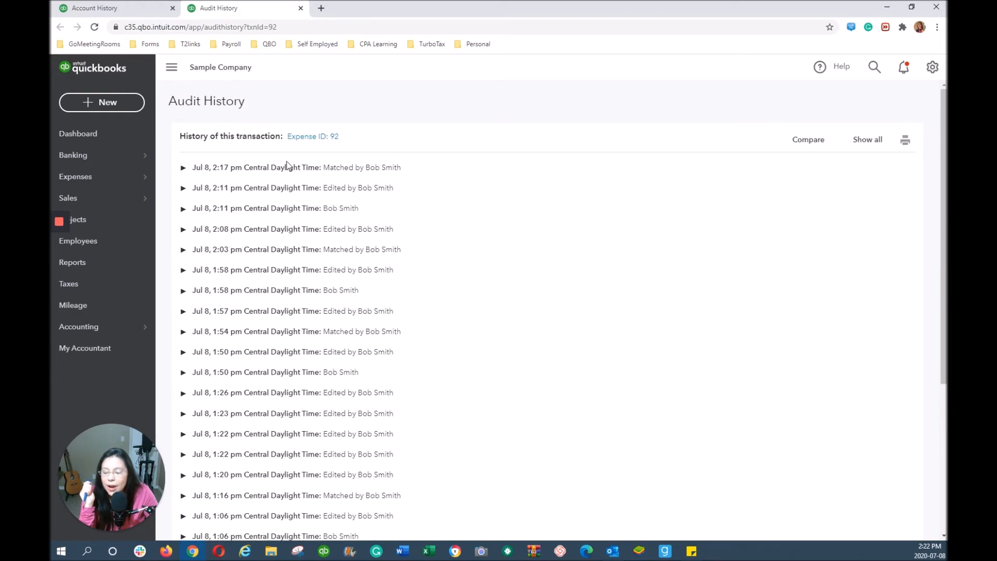
click(183, 168)
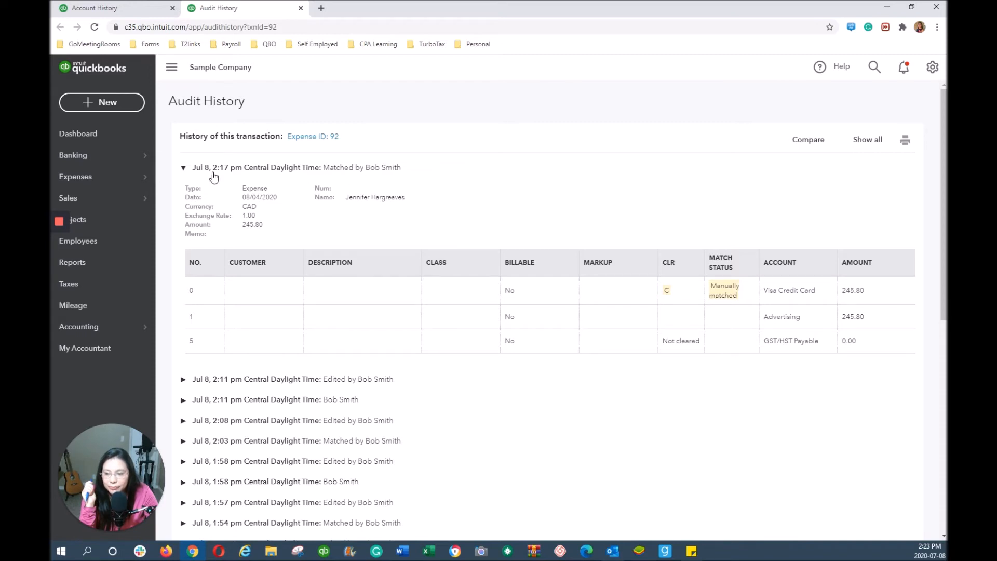
click(182, 169)
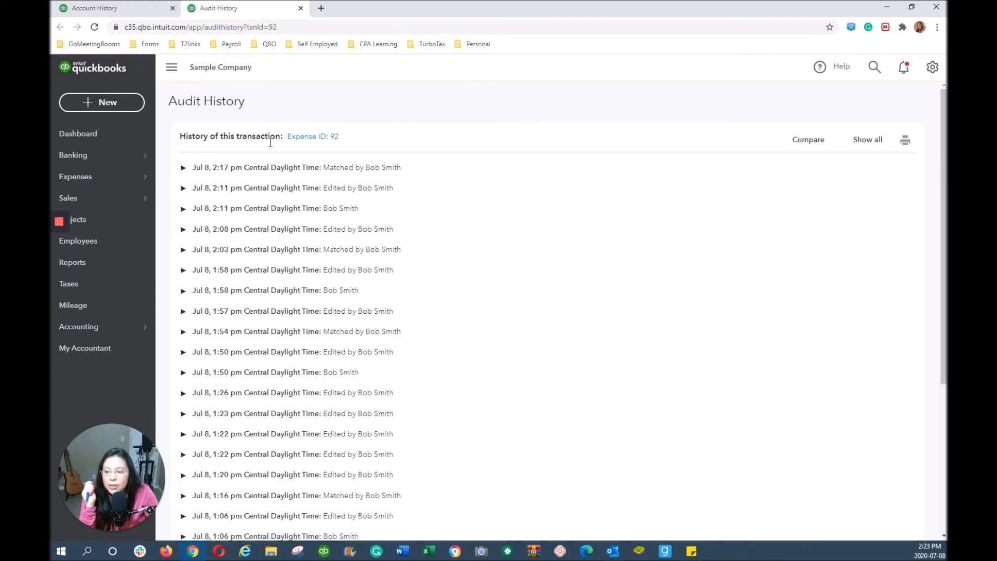
Step: Open the expense from its audit history, inspect its online banking match, and close it without changes
click(312, 138)
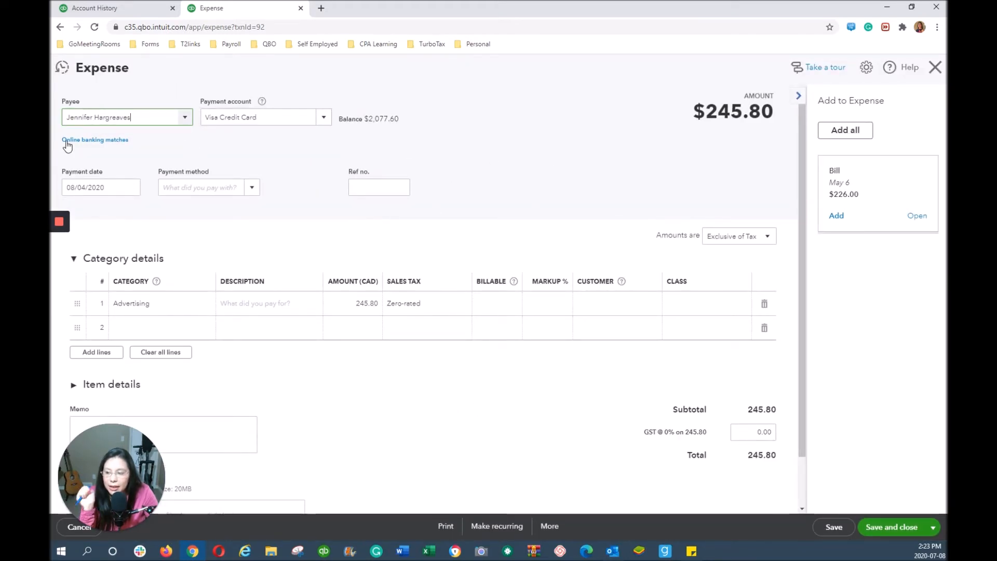
click(108, 140)
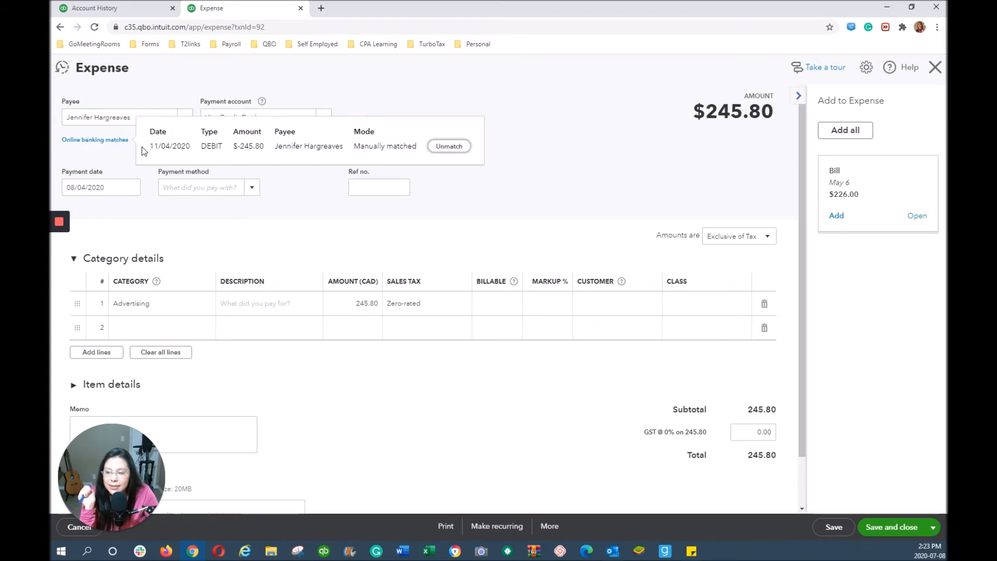
drag(148, 145, 418, 149)
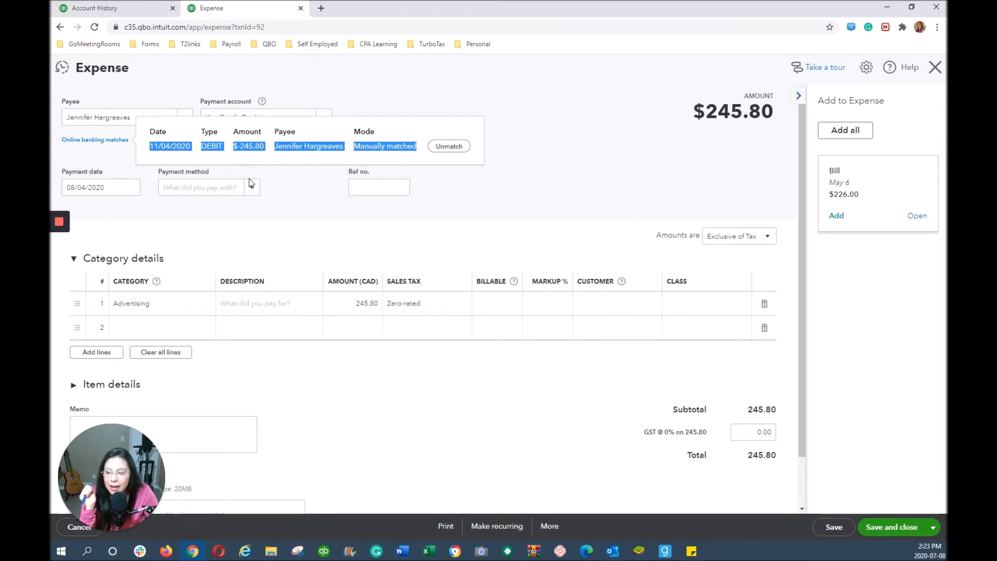
click(279, 185)
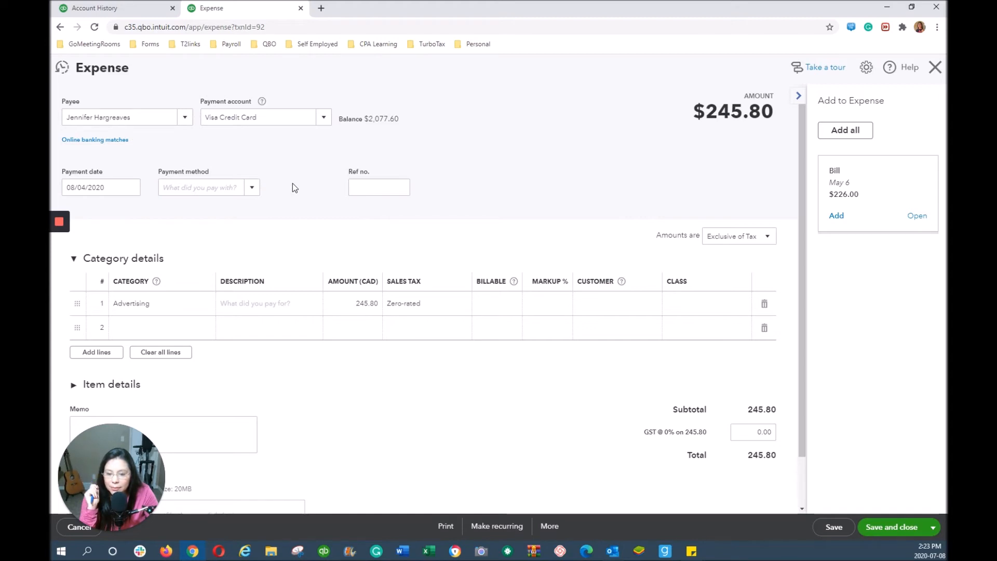
click(798, 99)
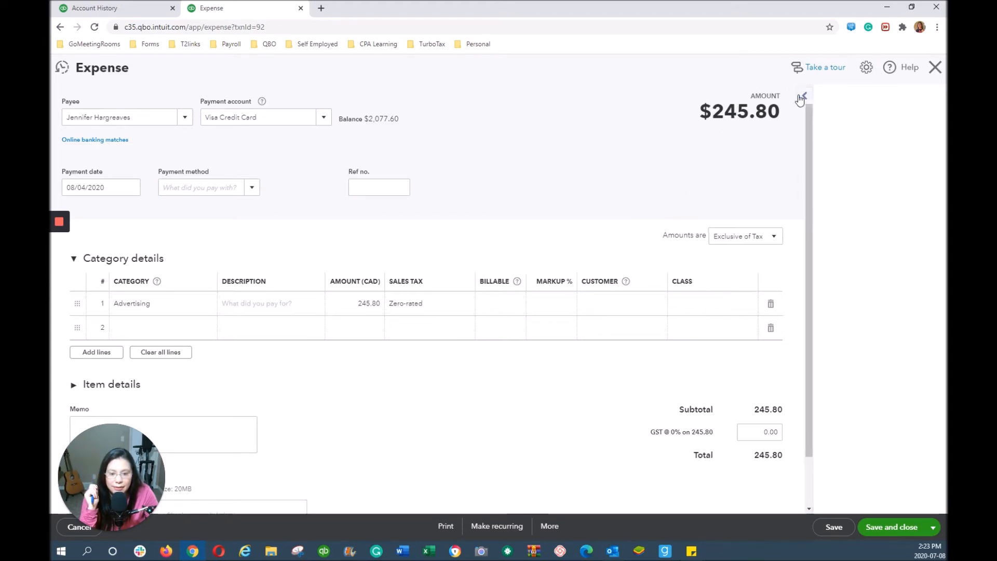
click(936, 69)
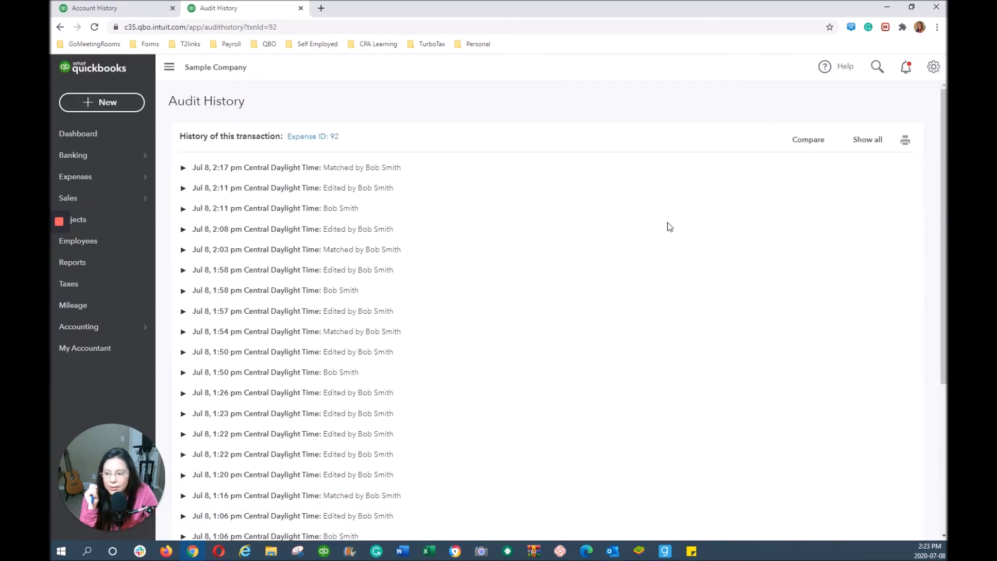
Step: Open the Visa Credit Card account history from the banking page
mouse_move(87, 164)
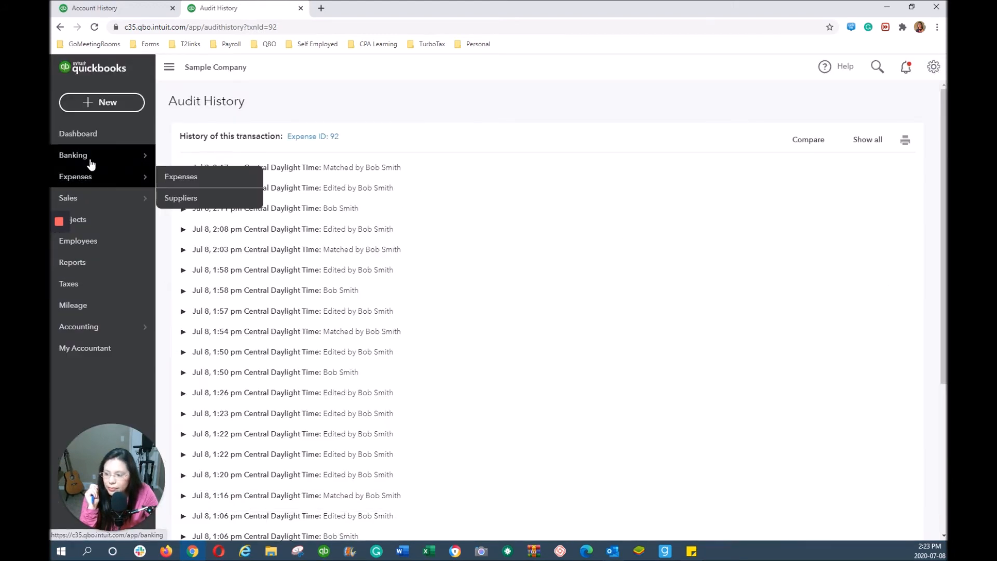
click(84, 162)
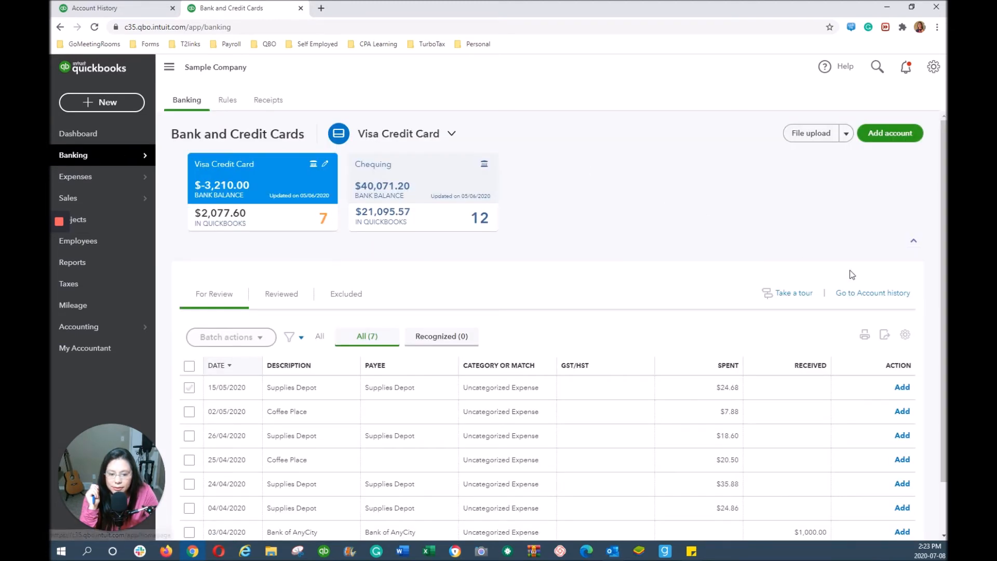
click(864, 296)
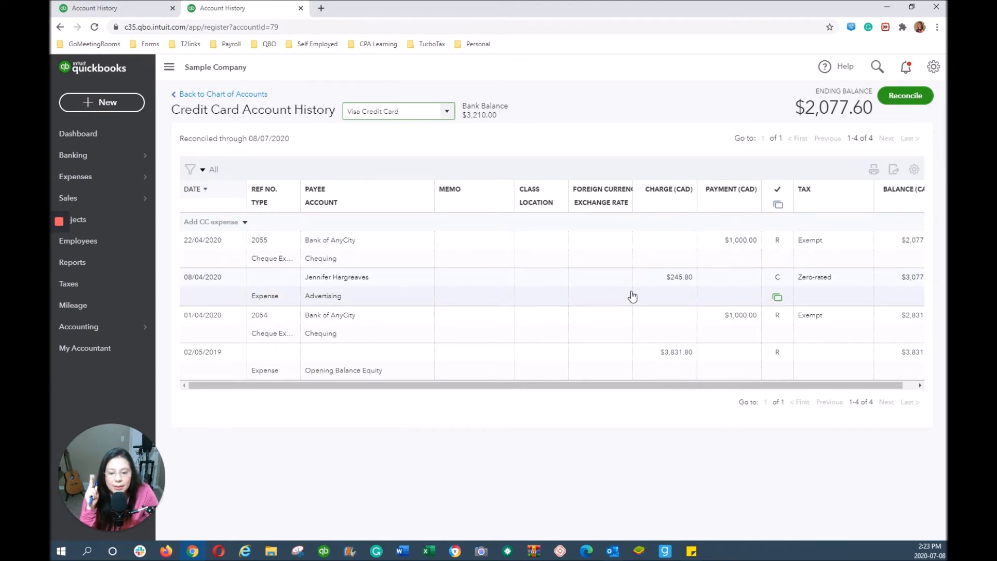
click(725, 289)
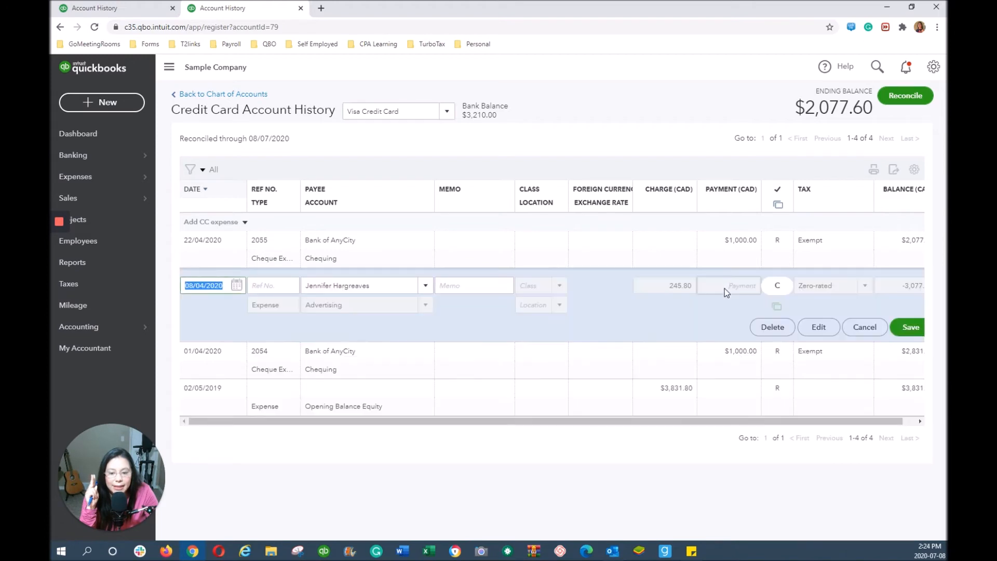
click(782, 289)
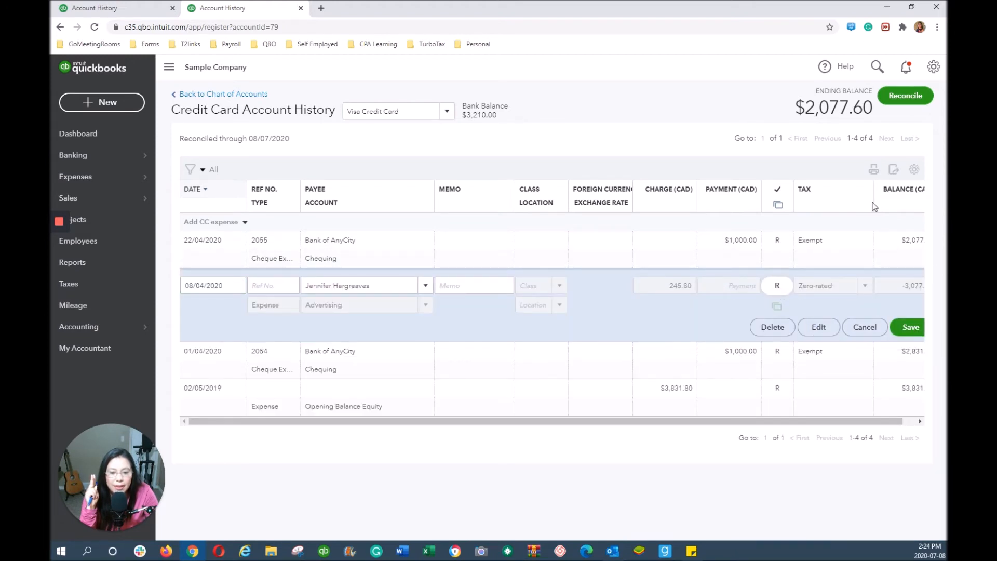
click(860, 329)
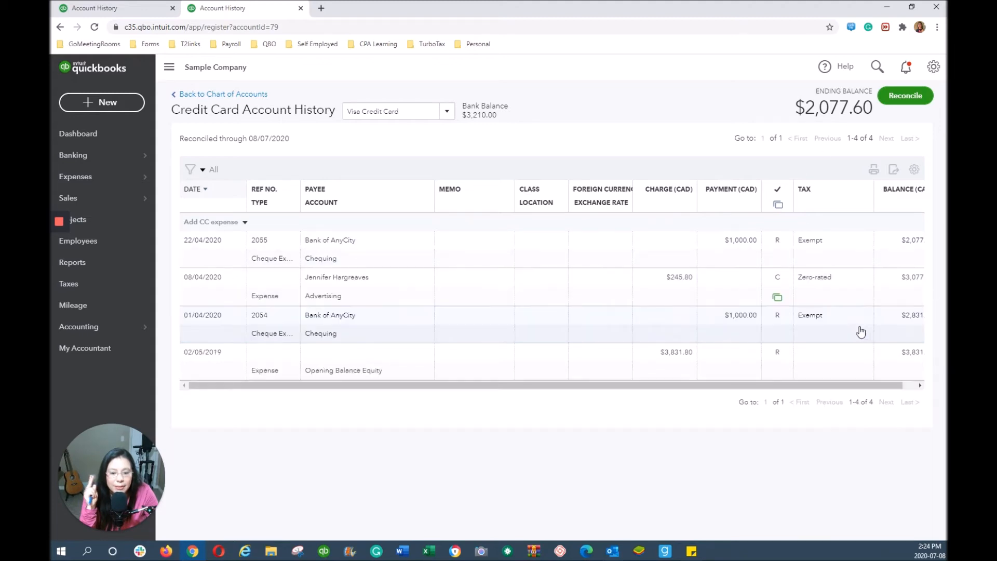
Step: In the Visa Credit Card reconciliation discrepancy report, set the 08/04/2020 expense's status to R, save the change and finish the report
click(901, 98)
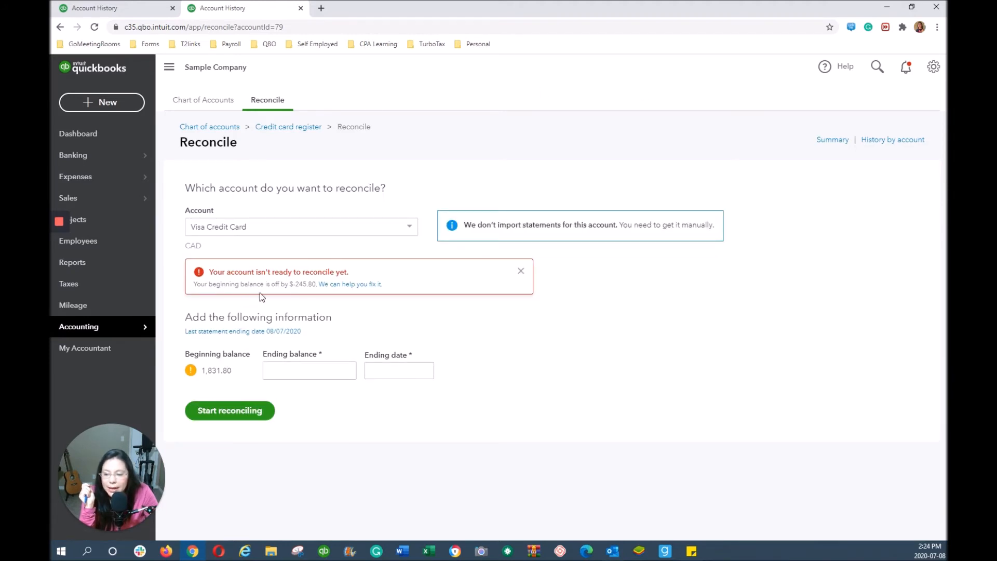
click(353, 285)
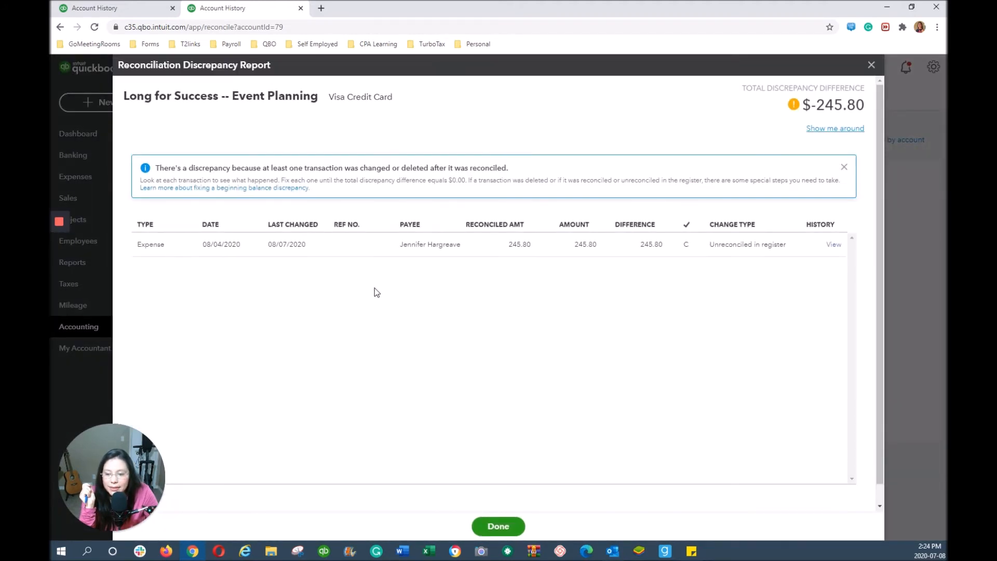
click(500, 242)
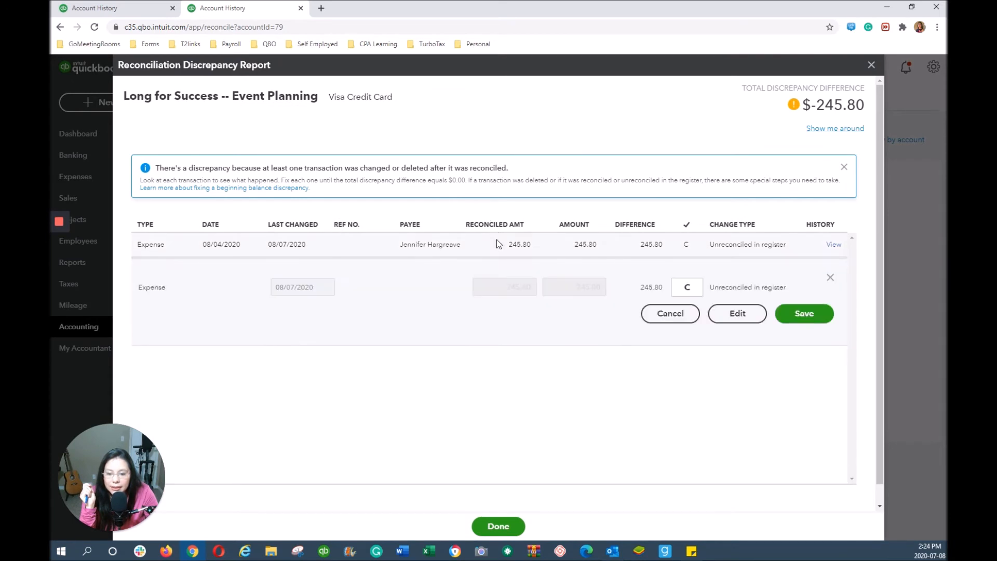
click(691, 288)
click(808, 316)
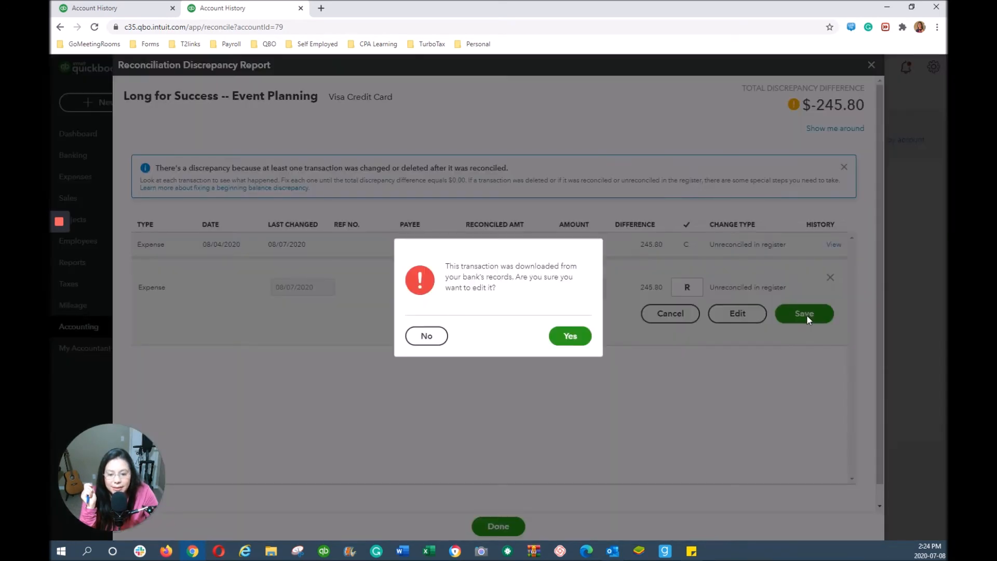
click(571, 336)
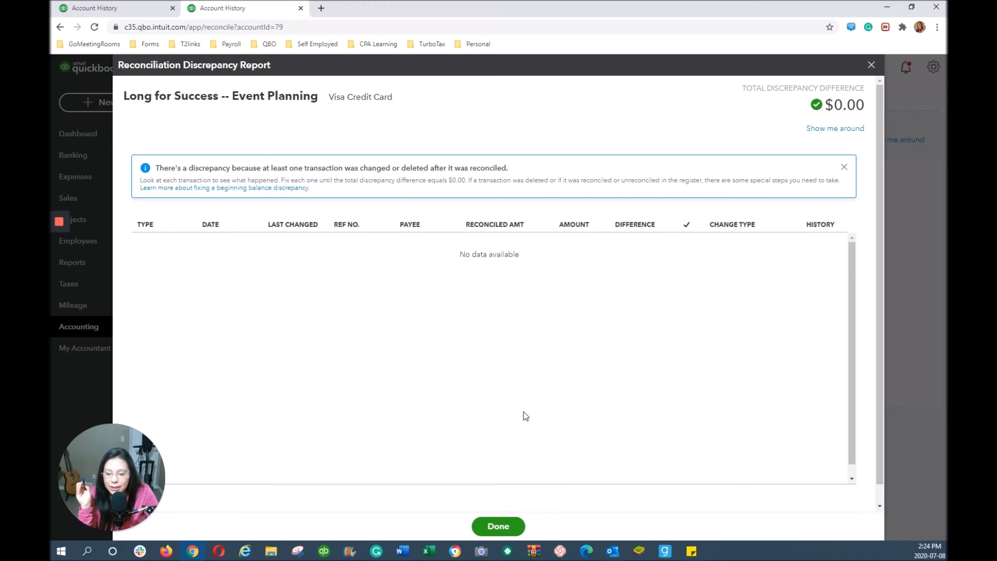
click(499, 528)
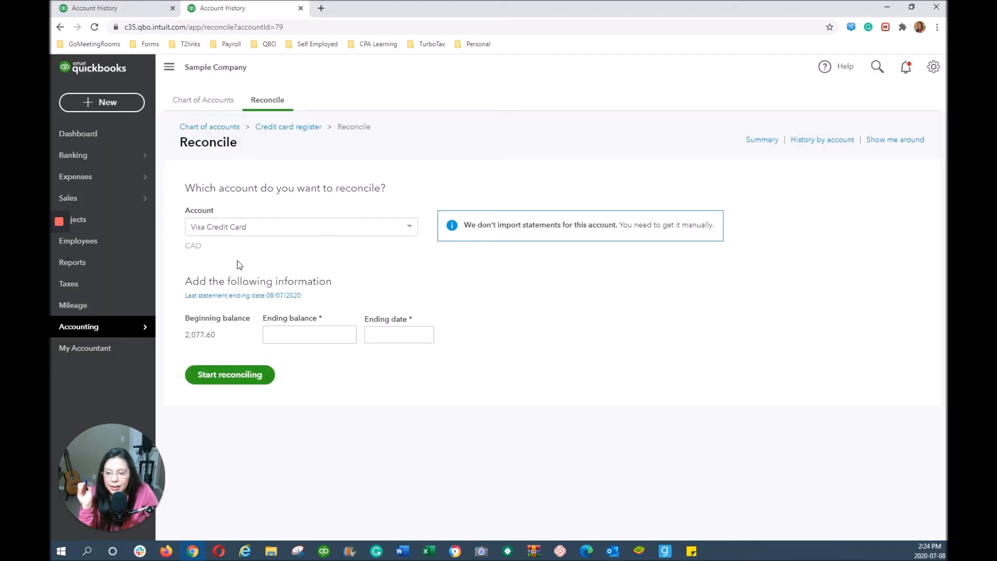
Step: Return to the credit card register and check the reconciliation status of each Visa Credit Card transaction
click(322, 336)
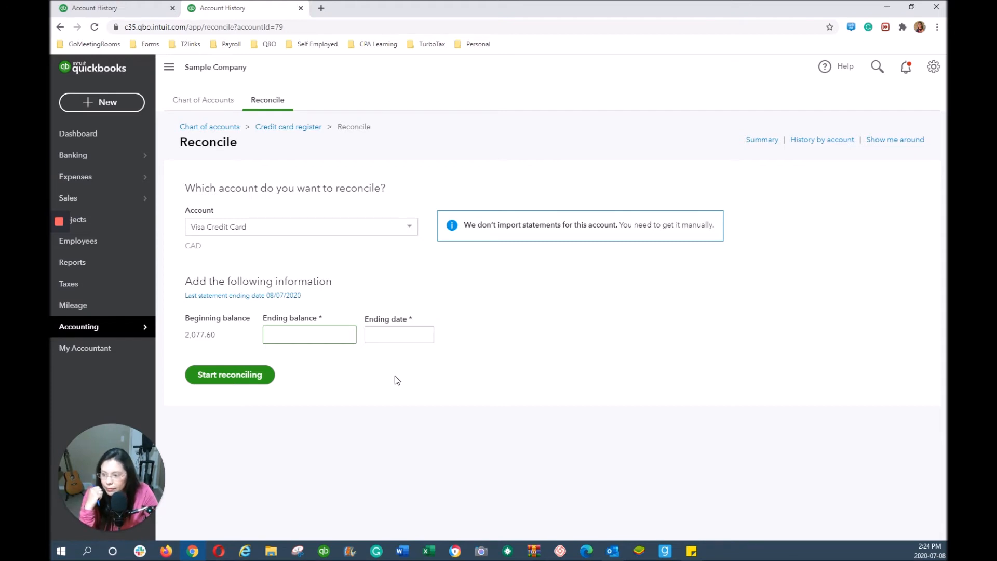
click(285, 132)
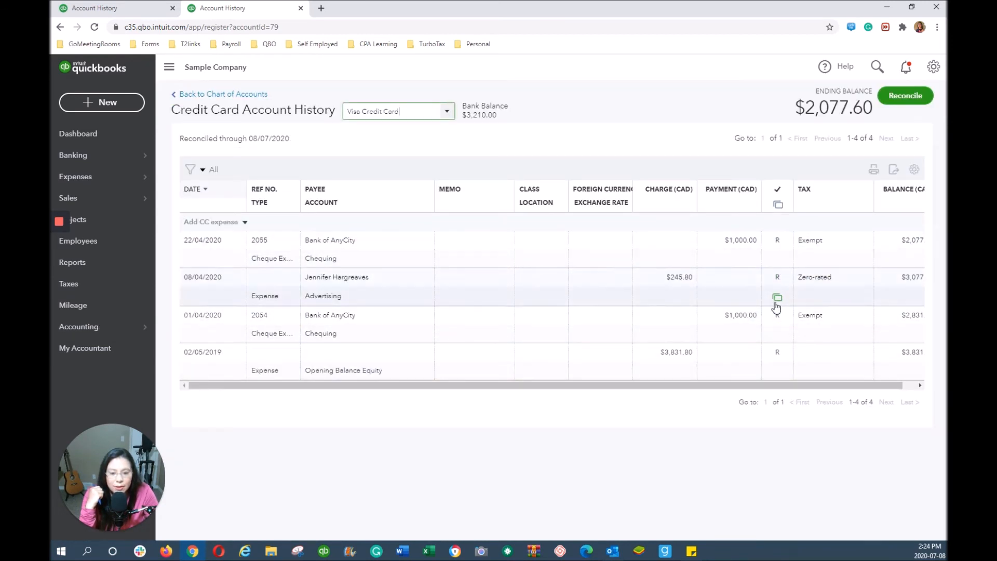
mouse_move(784, 242)
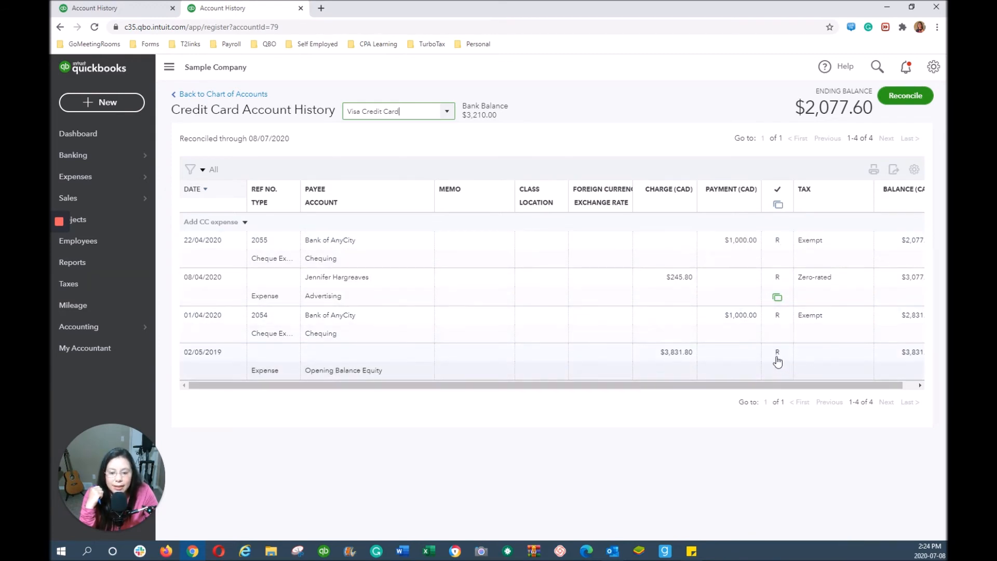
mouse_move(778, 362)
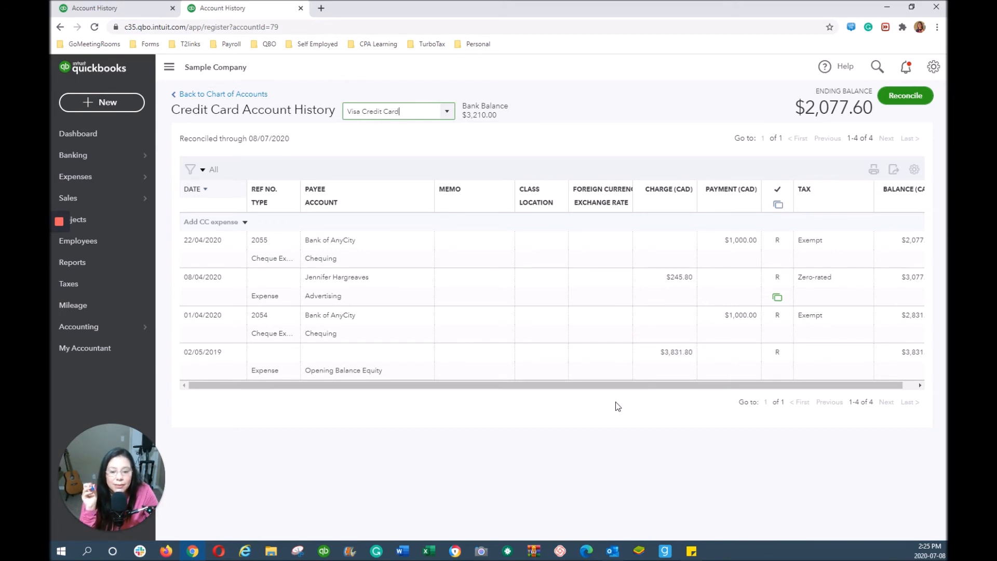
Step: Open the full 08/04/2020 expense of $245.80 from the register, review its details and close it without saving
click(599, 332)
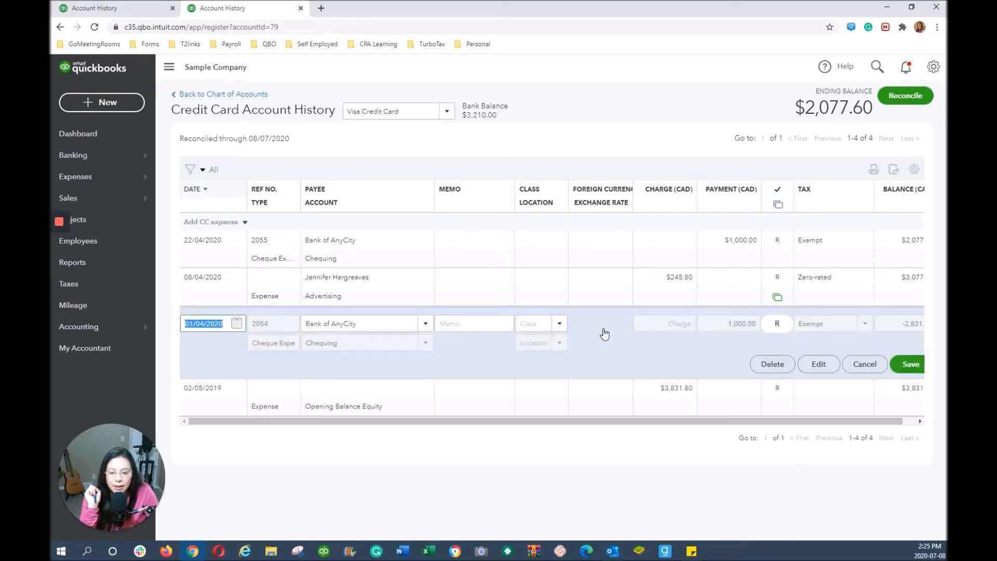
click(605, 292)
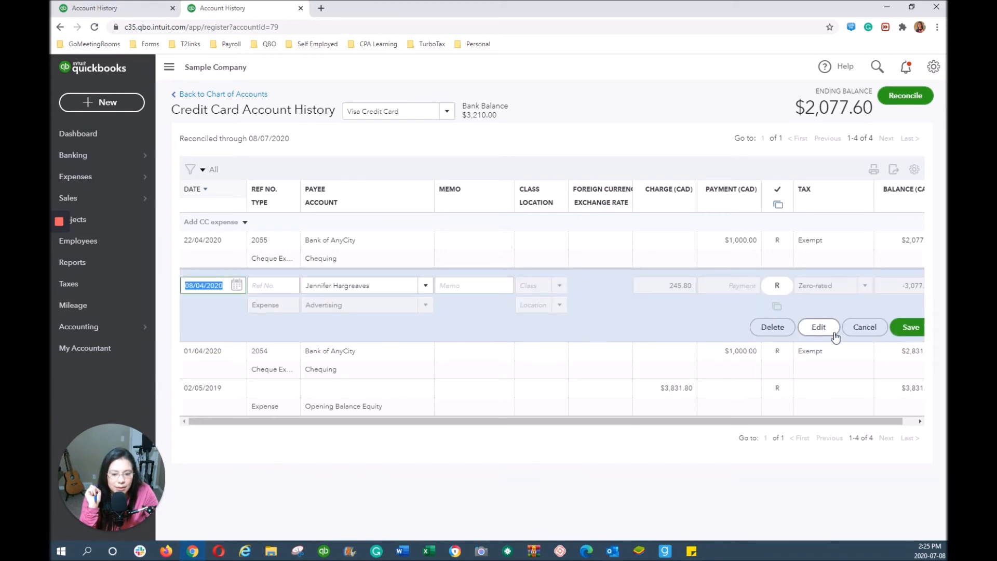
click(818, 328)
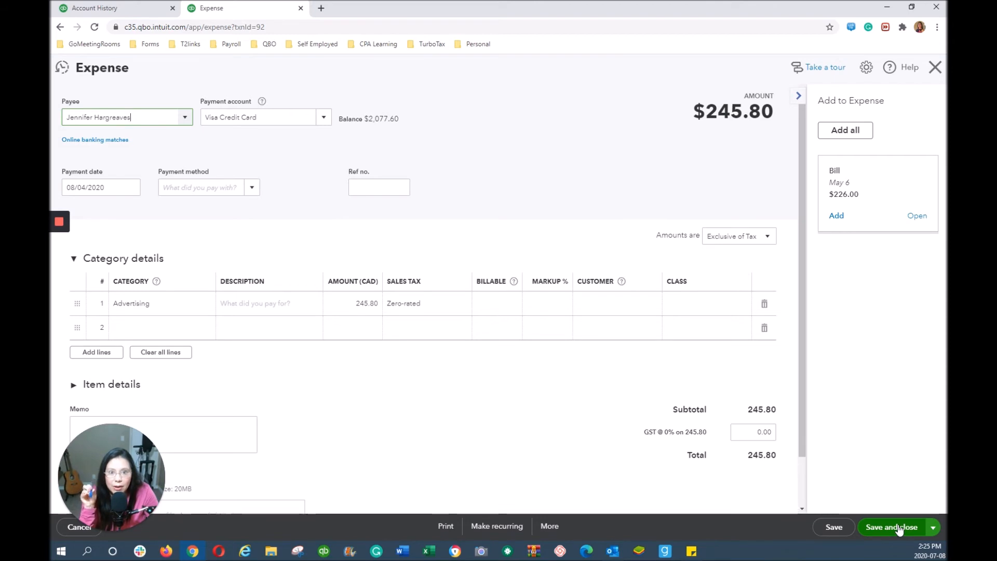
click(422, 211)
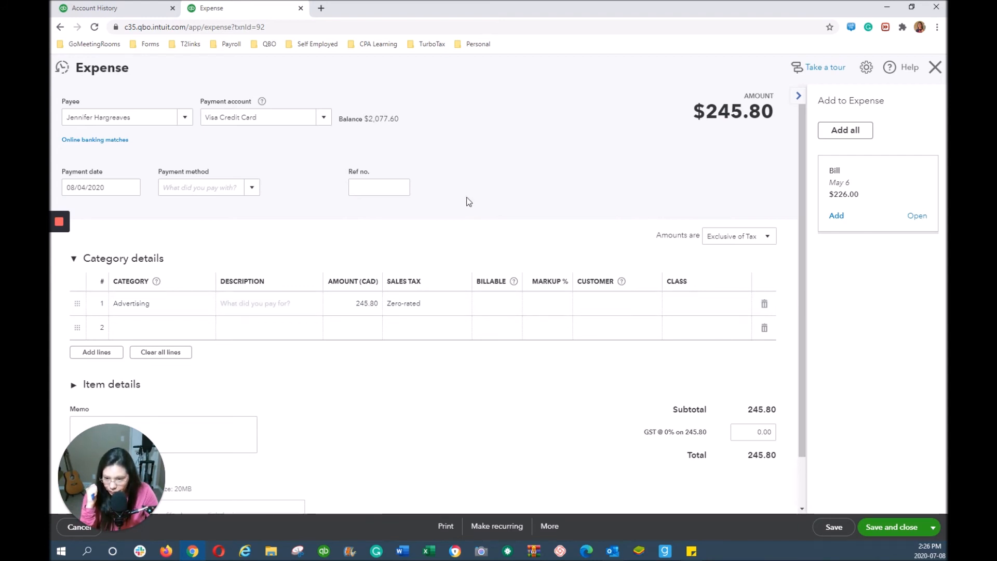
click(935, 67)
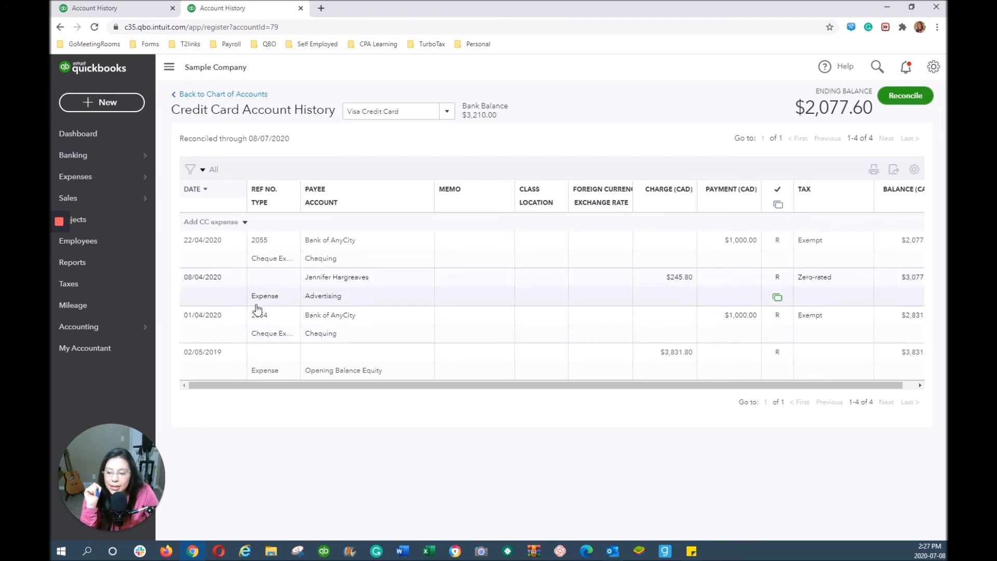
Step: Go back to the Visa Credit Card reconciliation page and check the beginning balance
mouse_move(93, 329)
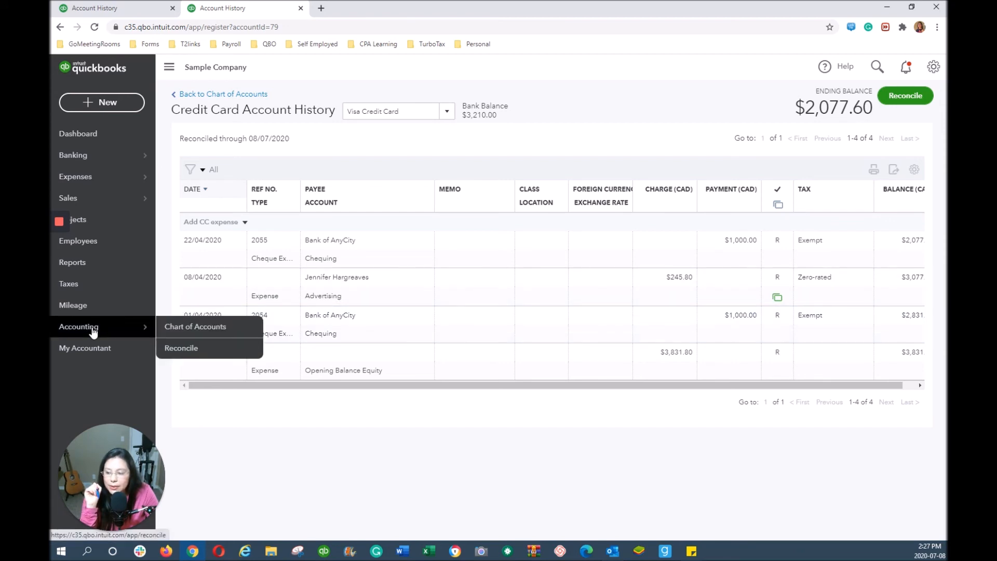
click(174, 349)
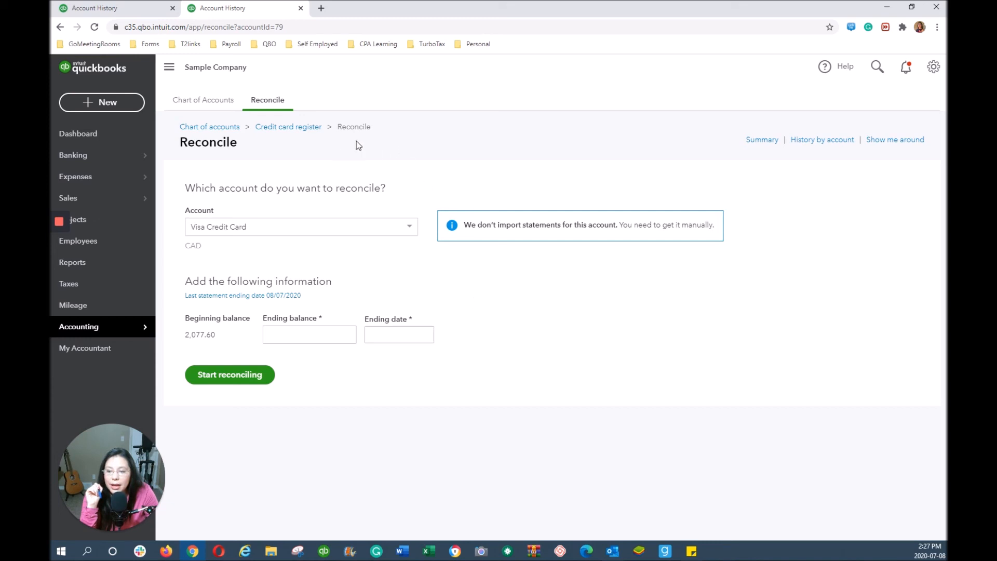
mouse_move(107, 331)
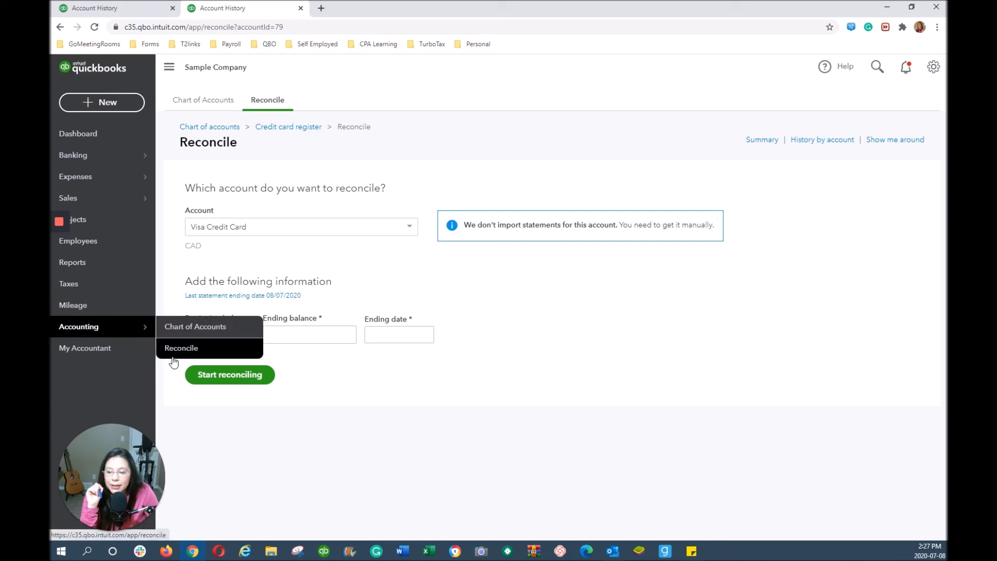
Step: Open the Visa Credit Card's reconciliation history by account and check the available account and report period choices without changing them
click(825, 142)
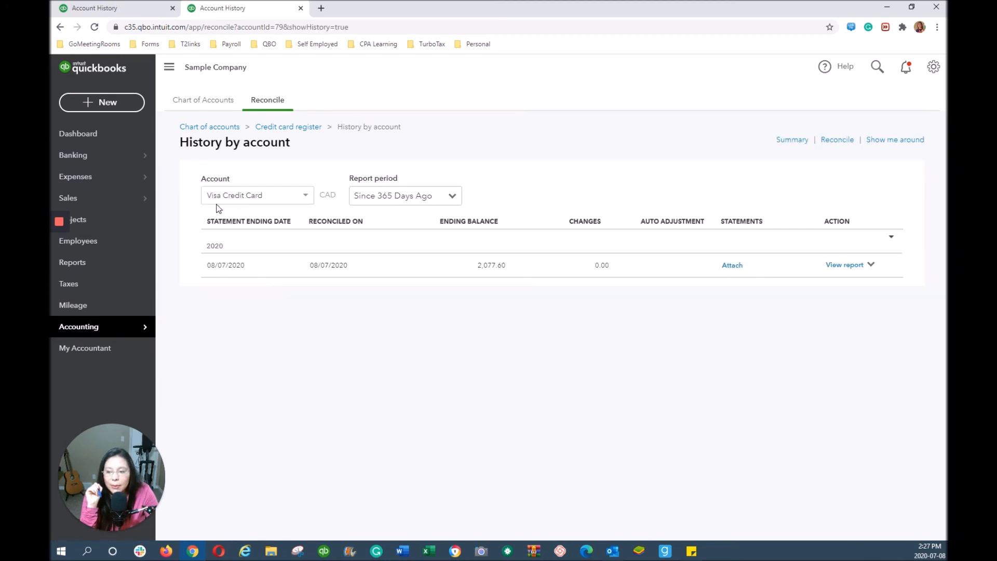
click(307, 196)
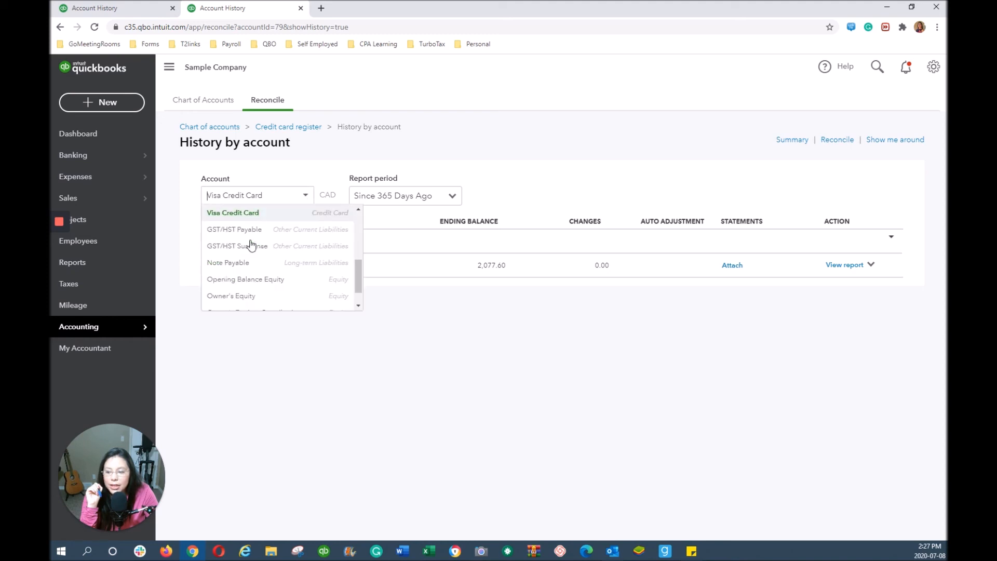
click(305, 175)
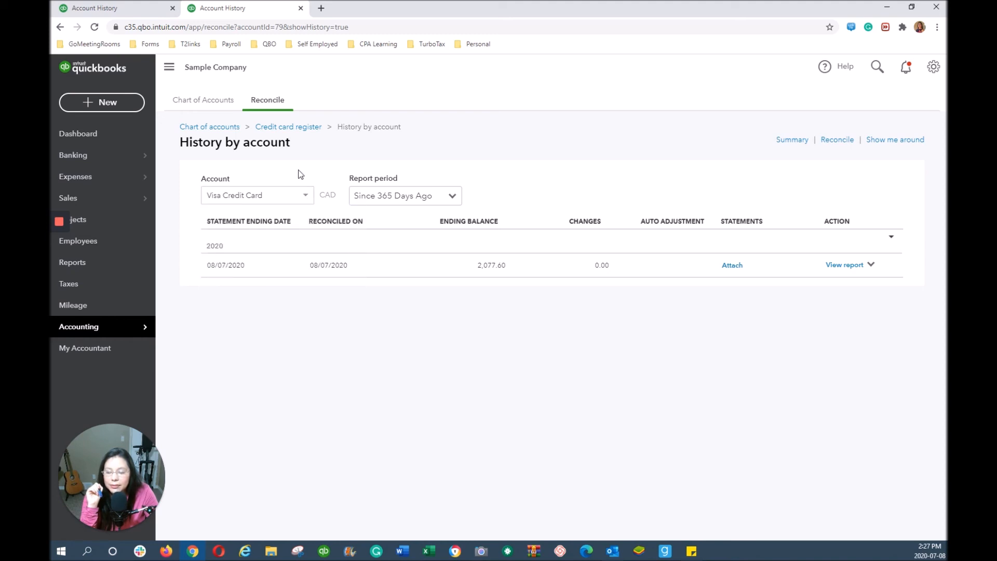
click(454, 198)
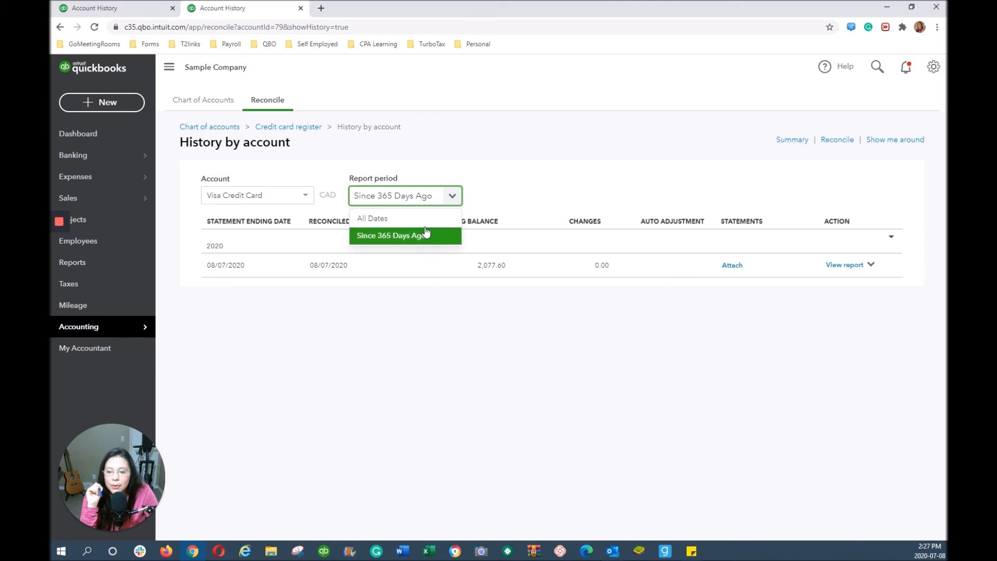
click(514, 188)
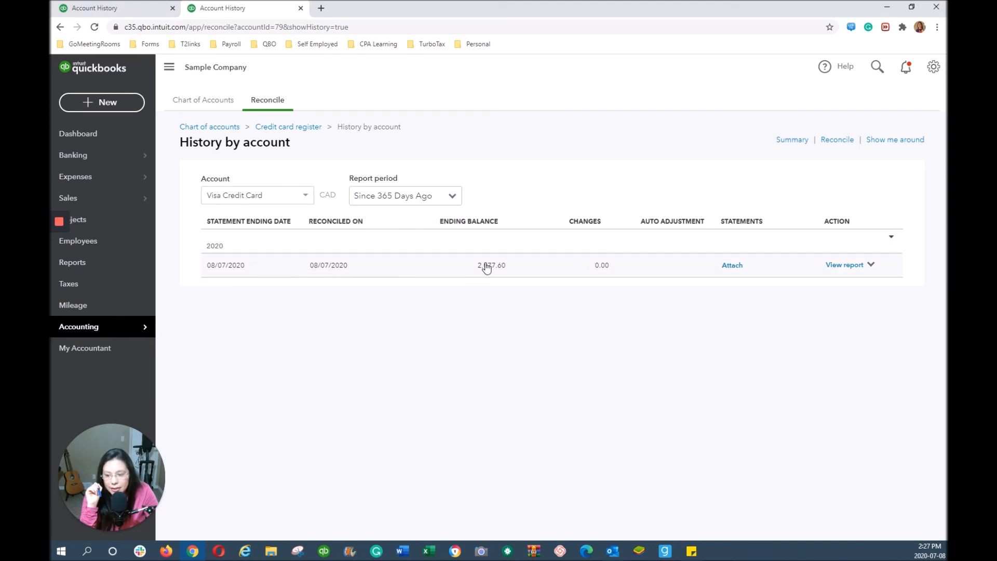
Step: Open the reconciliation report for the statement ending 08/07/2020 and review its summary, cleared charges and cleared payments
click(841, 266)
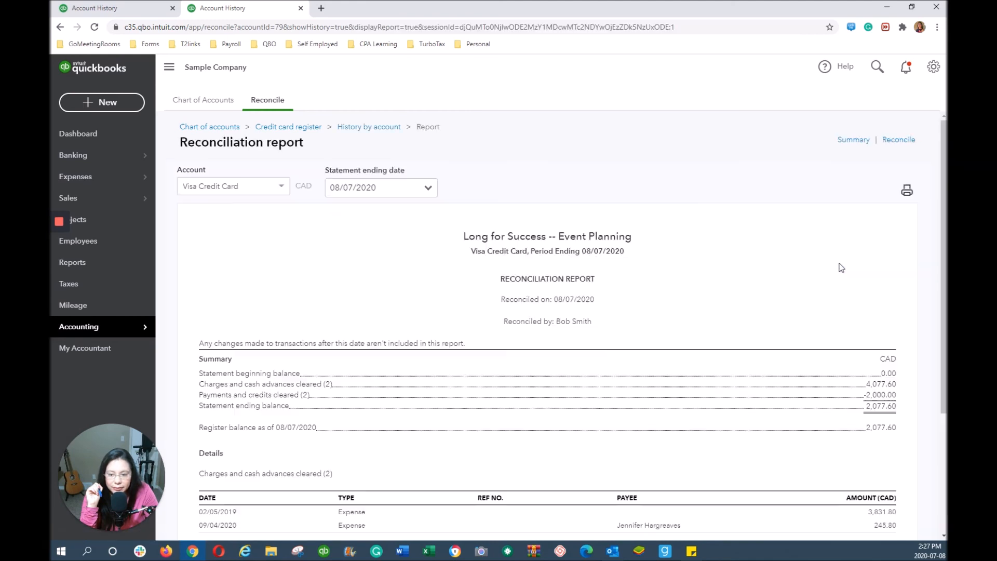
scroll(610, 249, down, 3)
scroll(610, 249, up, 3)
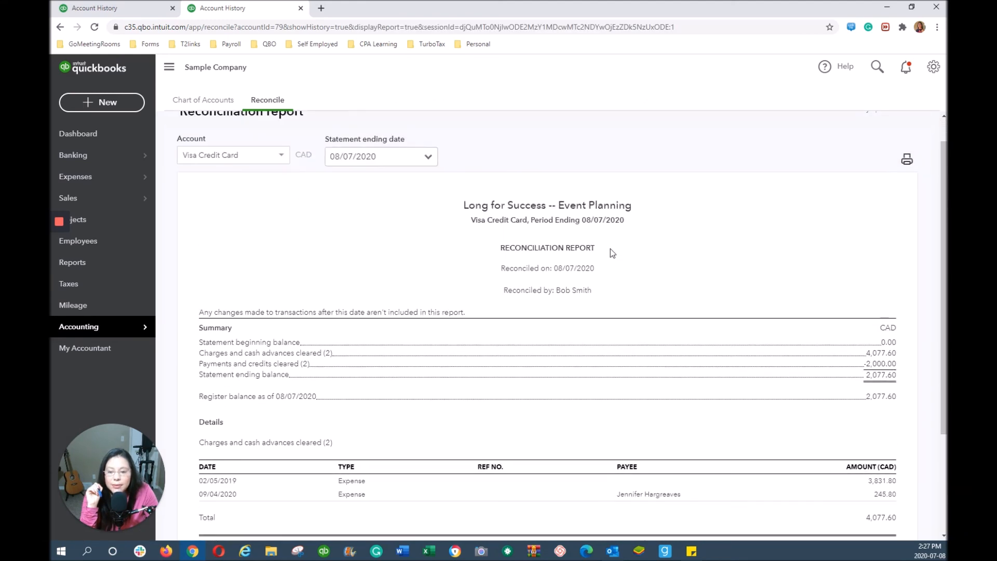
scroll(611, 250, down, 3)
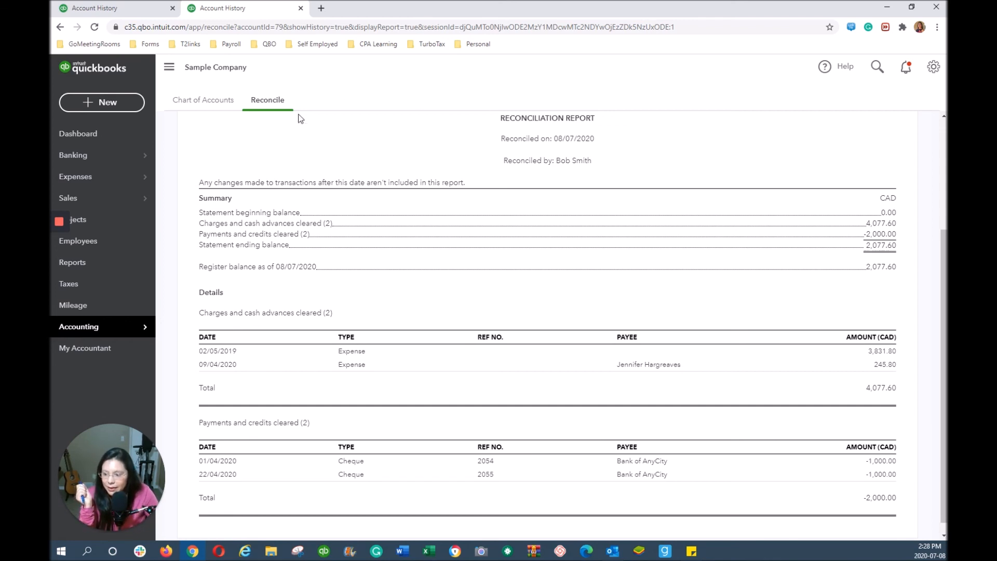
Step: Go to the Banking page for bank and credit card transactions
click(87, 156)
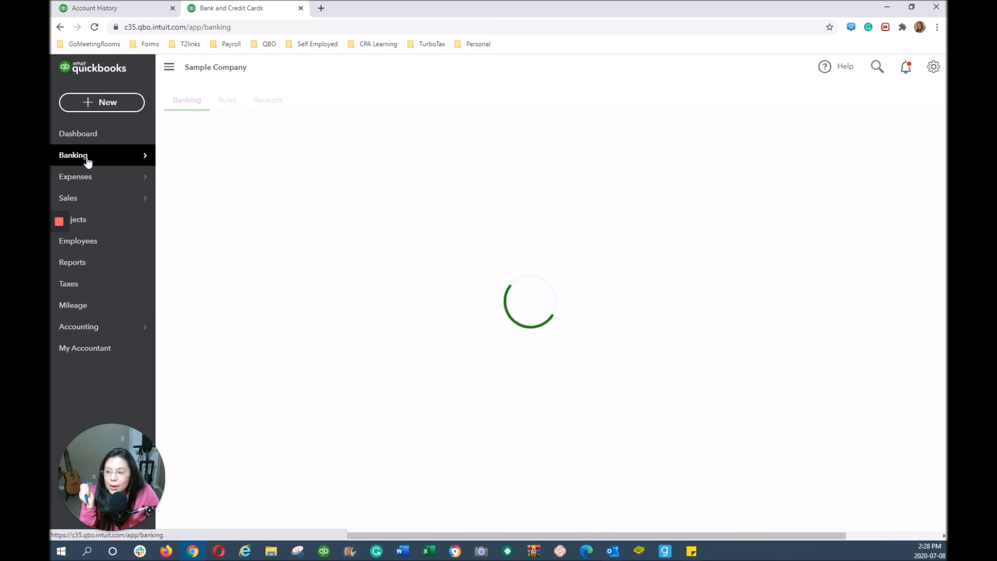